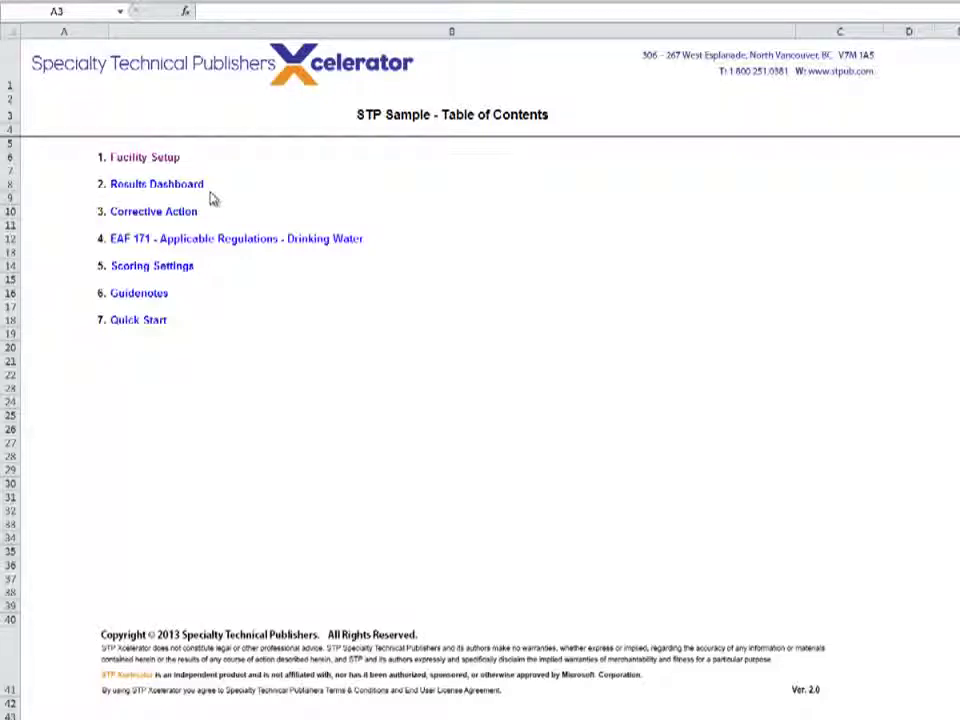
# Open the EAF 171 - Applicable Regulations - Drinking Water sheet from the table of contents and skim its checklist.
pyautogui.click(114, 247)
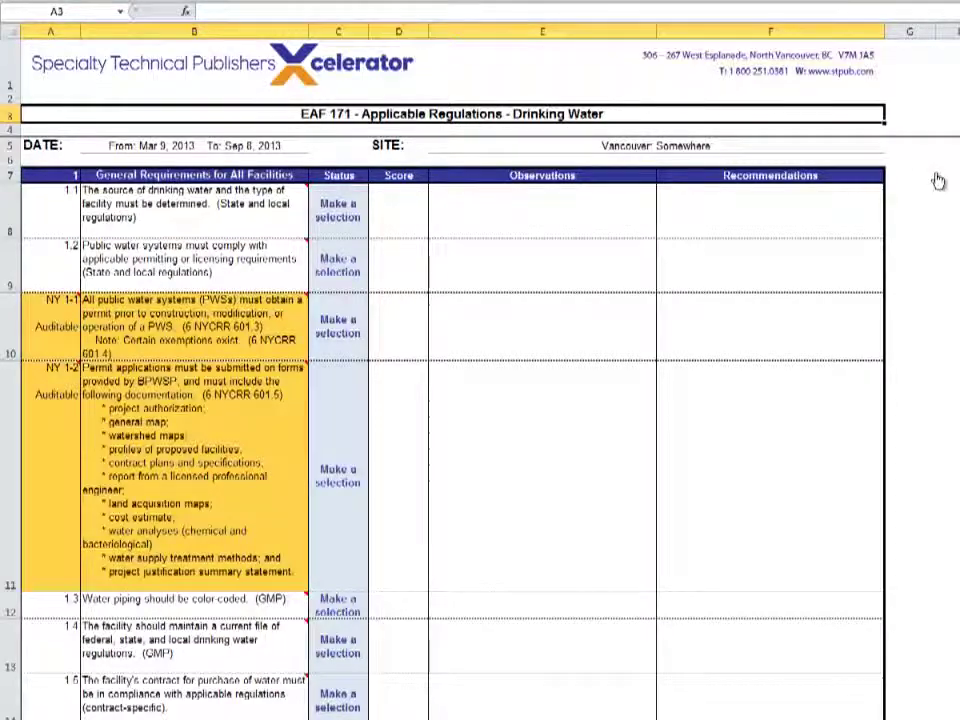
pyautogui.scroll(-4, 938, 181)
pyautogui.scroll(-4, 938, 187)
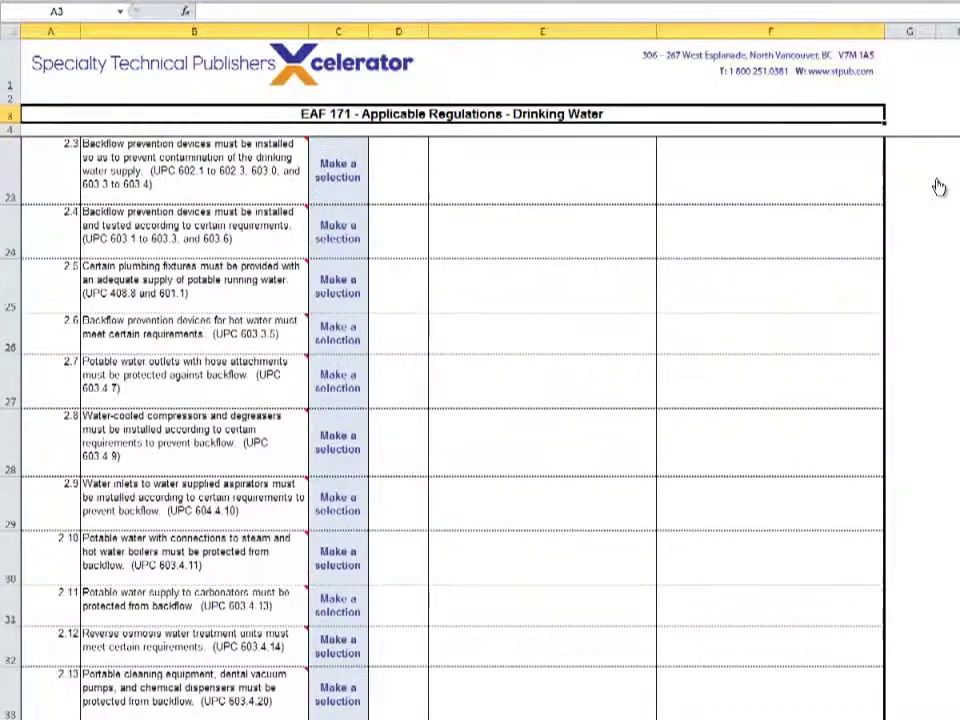
pyautogui.scroll(2, 938, 187)
pyautogui.scroll(5, 938, 187)
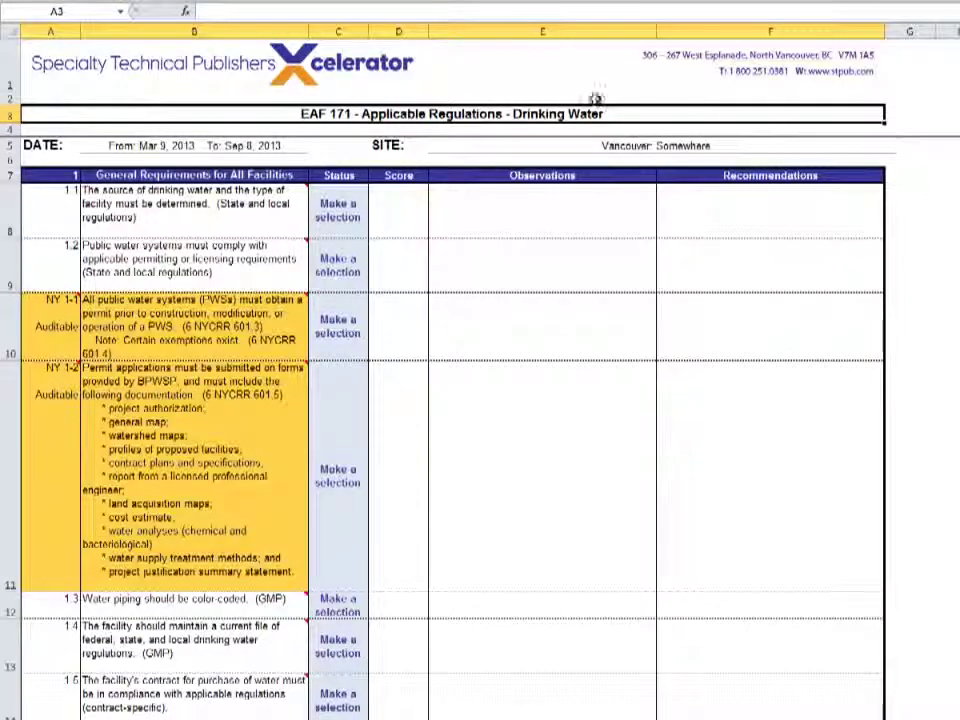
# Review the section number, heading and individual requirements of section 1, General Requirements for All Facilities.
pyautogui.click(57, 172)
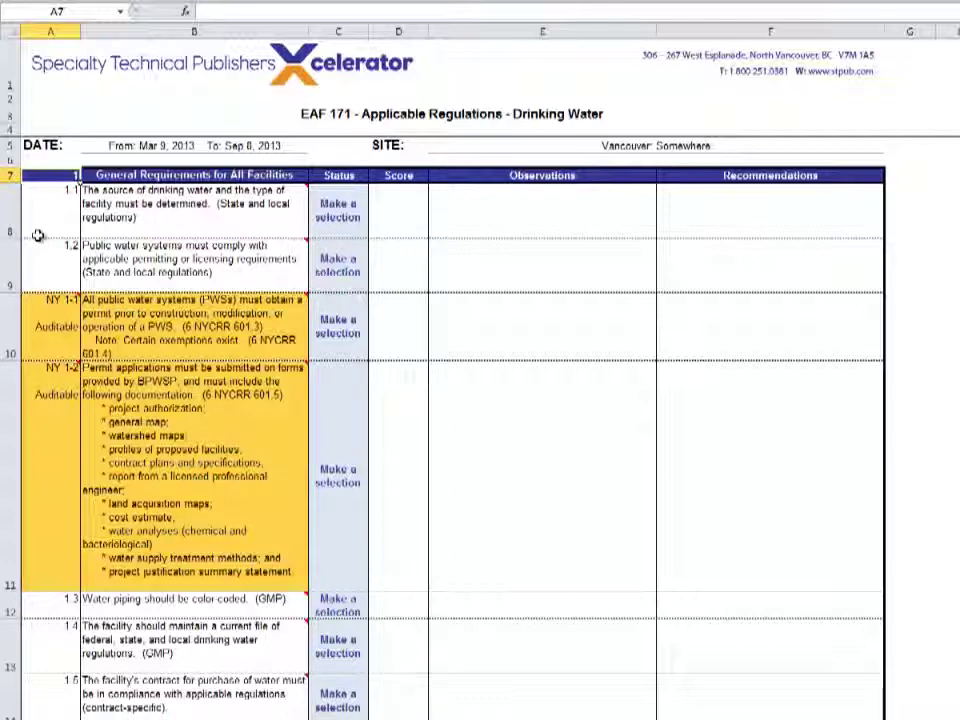
pyautogui.click(89, 176)
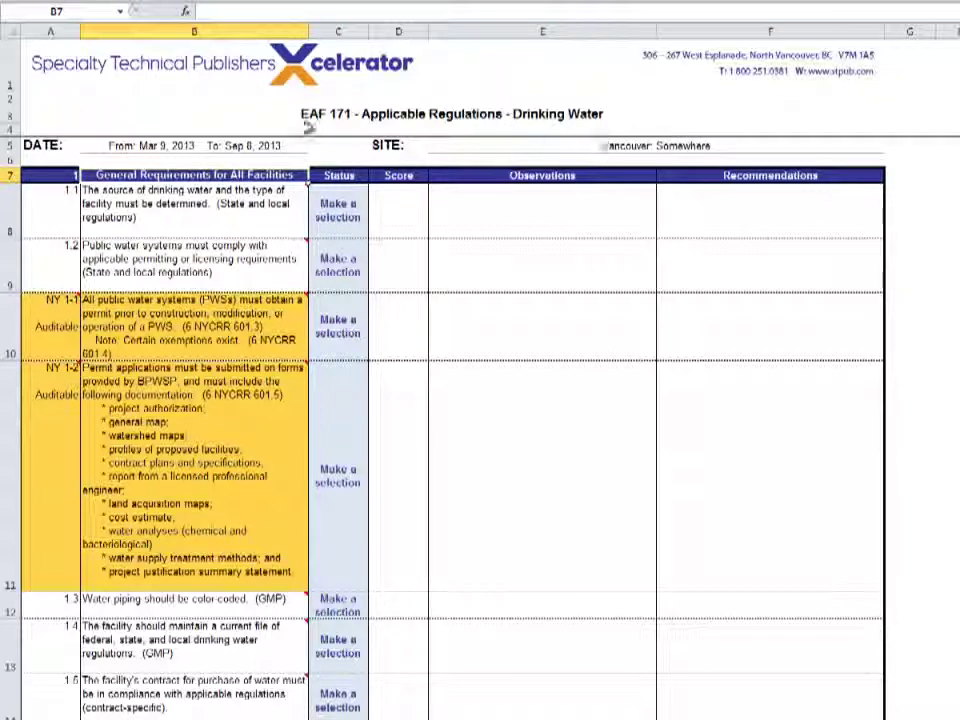
pyautogui.moveTo(194, 176); pyautogui.dragTo(194, 645)
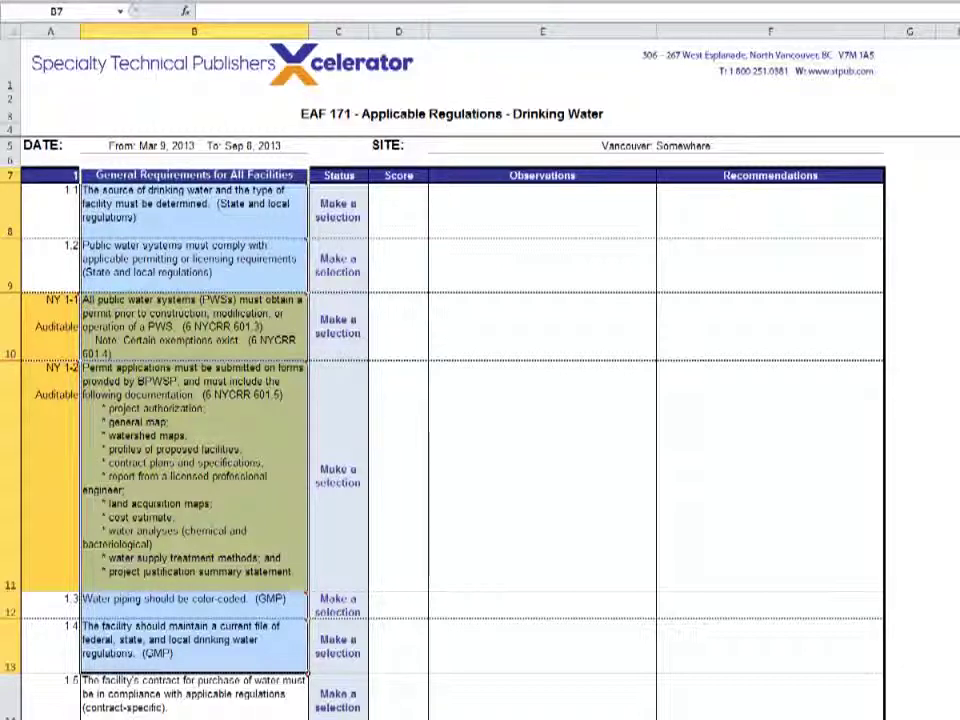
pyautogui.click(194, 211)
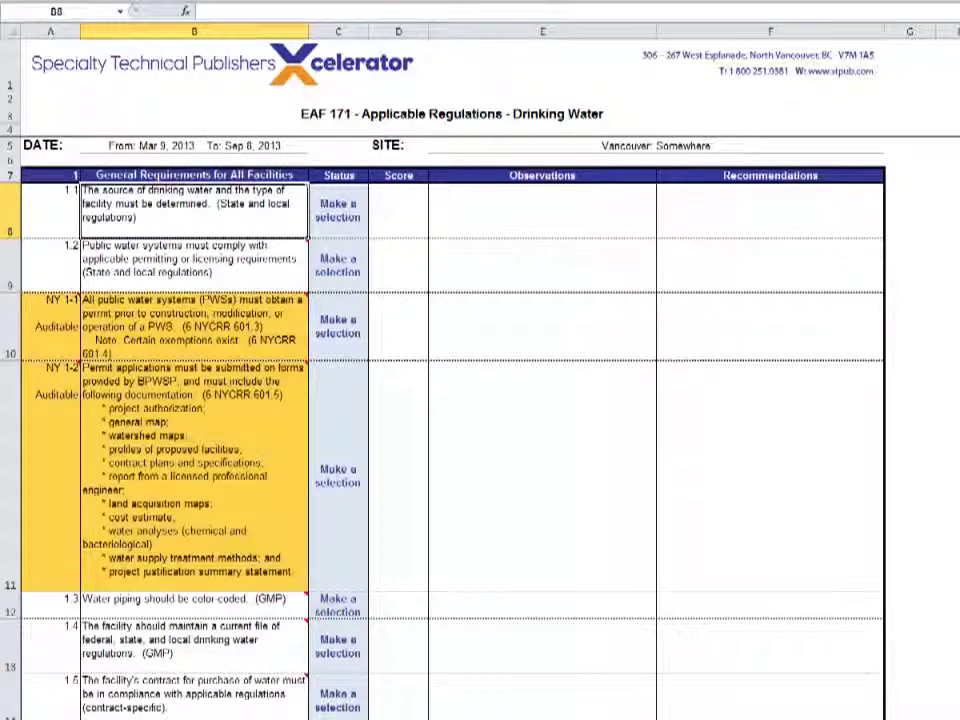
pyautogui.press('Down')
pyautogui.press('Down')
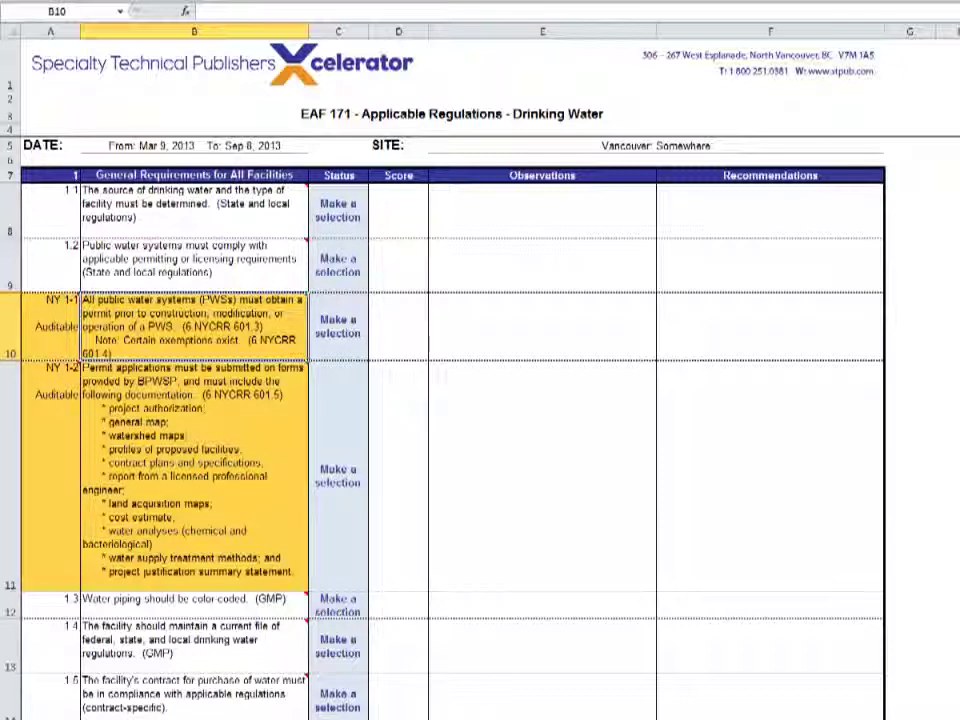
pyautogui.press('Up')
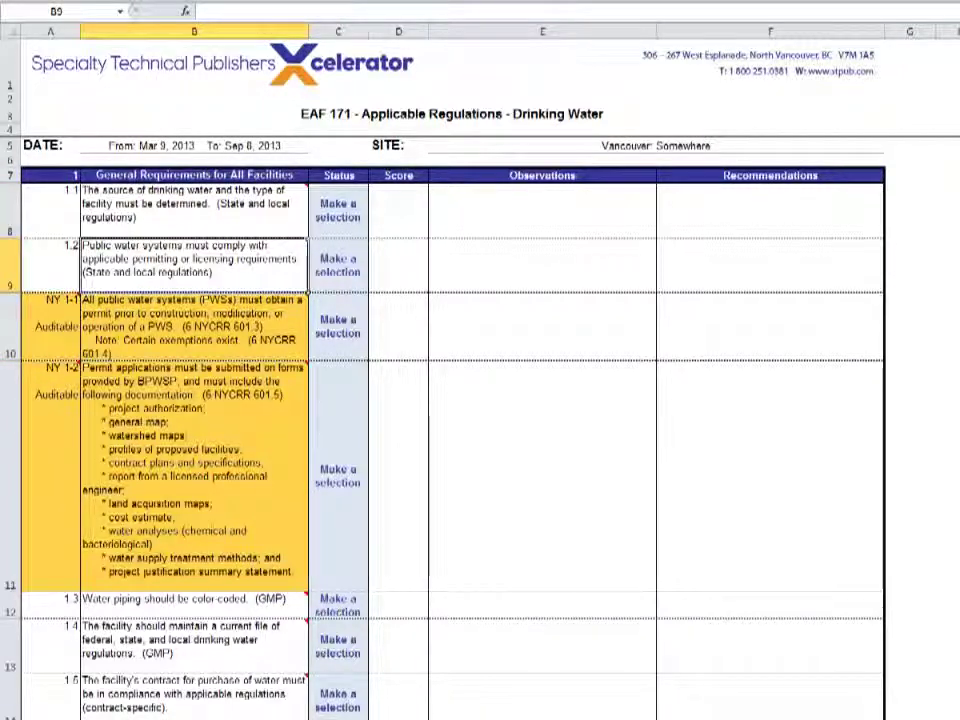
pyautogui.press('Down')
pyautogui.press('Down')
pyautogui.press('Down')
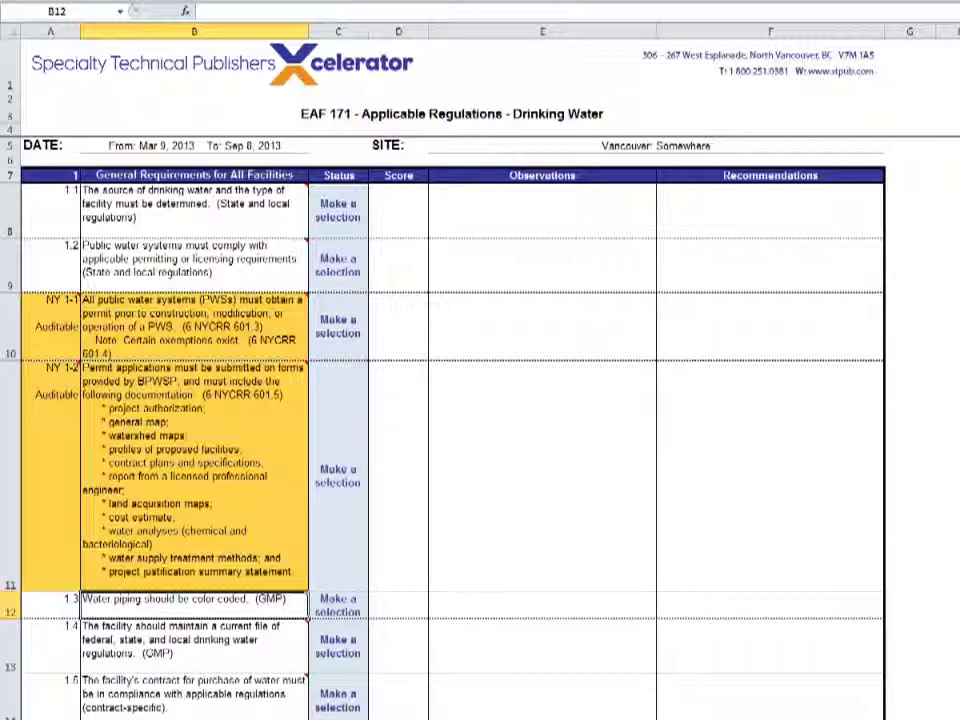
pyautogui.press('Down')
pyautogui.press('Down')
pyautogui.press('Up')
pyautogui.press('Up')
pyautogui.press('Up')
pyautogui.press('Up')
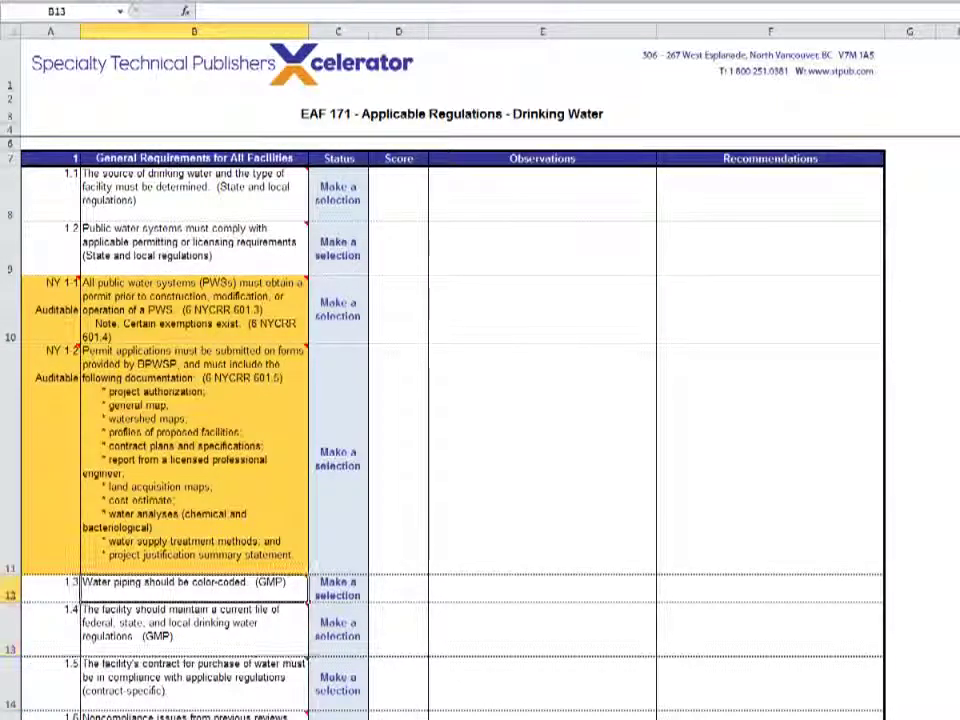
pyautogui.press('Up')
pyautogui.press('Up')
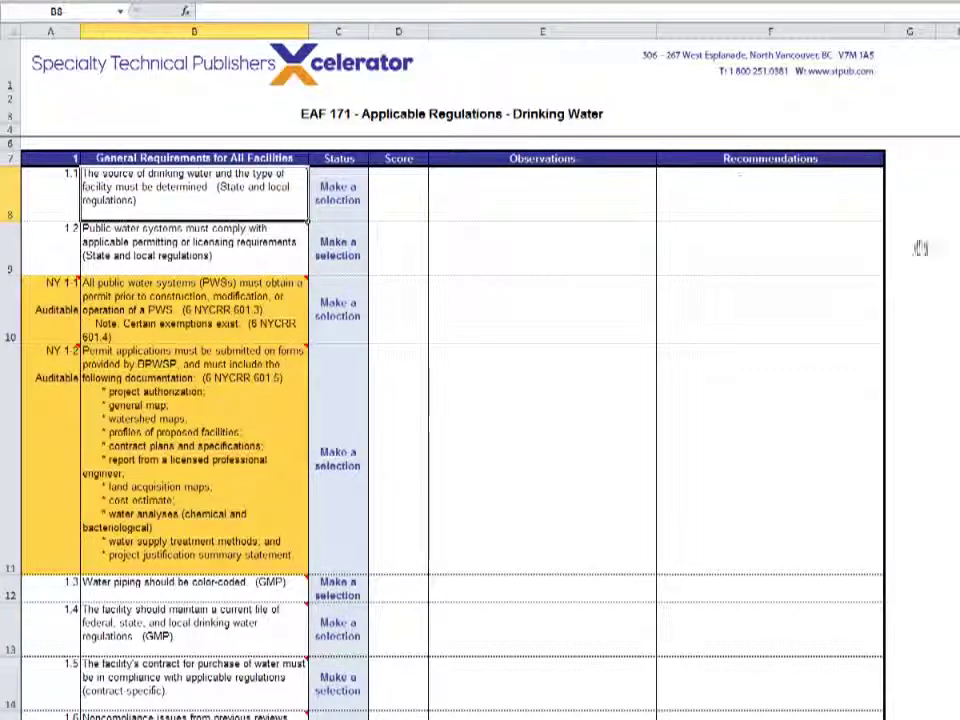
pyautogui.scroll(1, 917, 249)
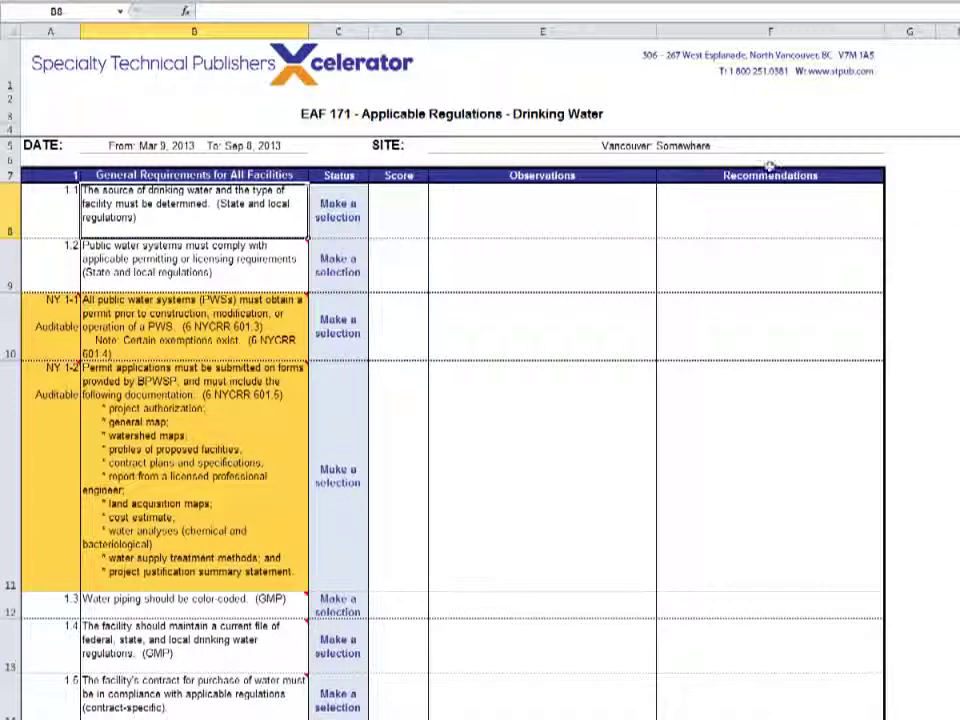
# Read the guide note on item 1.1 and the notes on New York items NY 1-1 and NY 1-2, comparing them with federal item 1.2.
pyautogui.moveTo(215, 208)
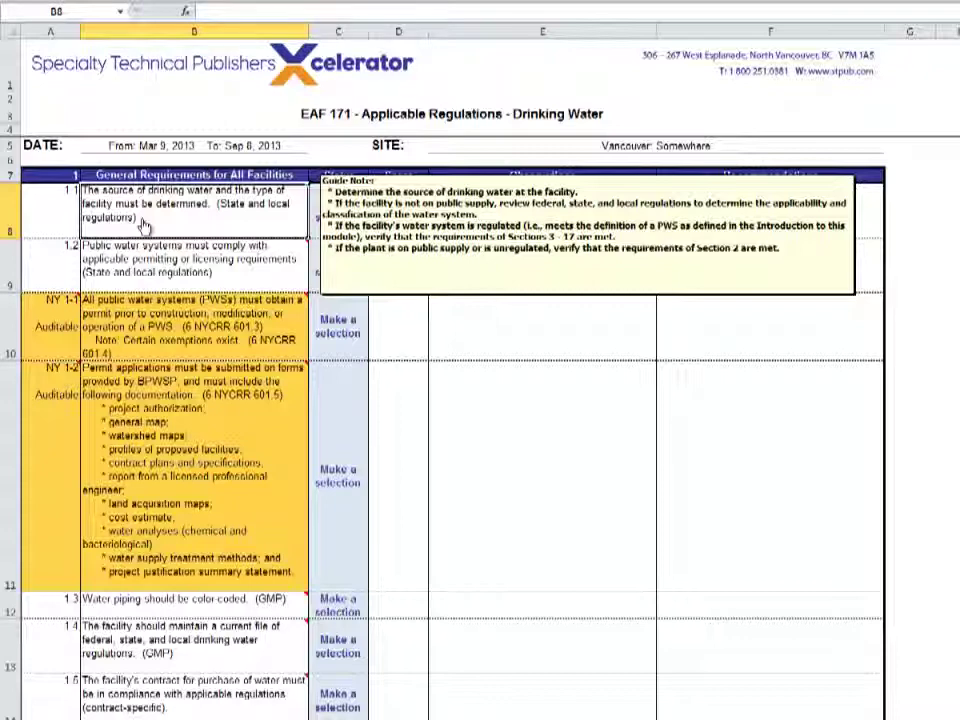
pyautogui.moveTo(176, 325)
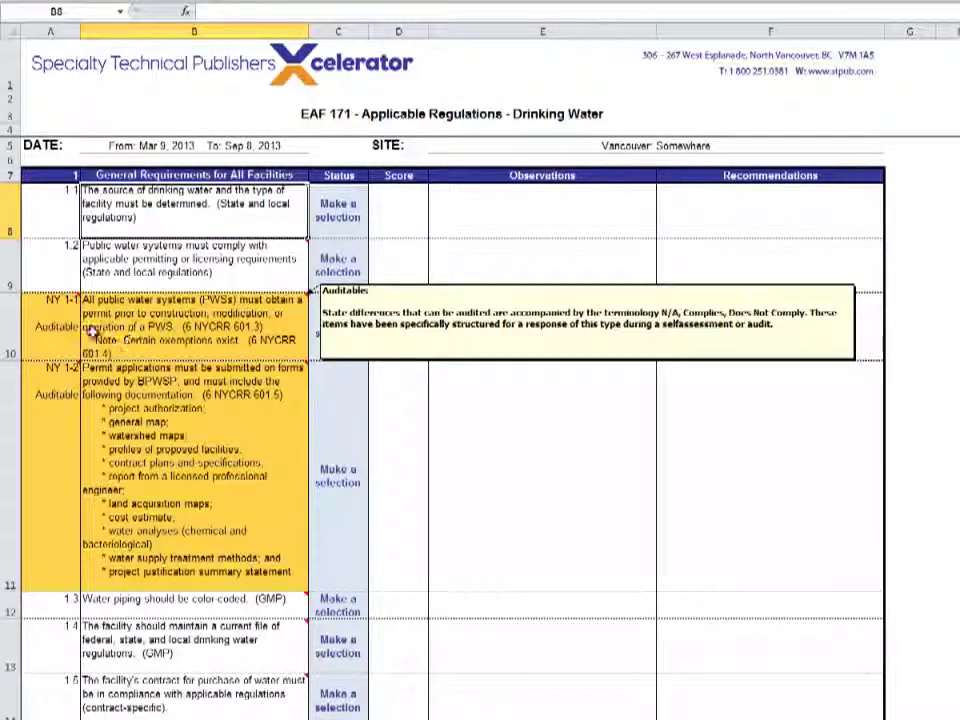
pyautogui.moveTo(62, 325)
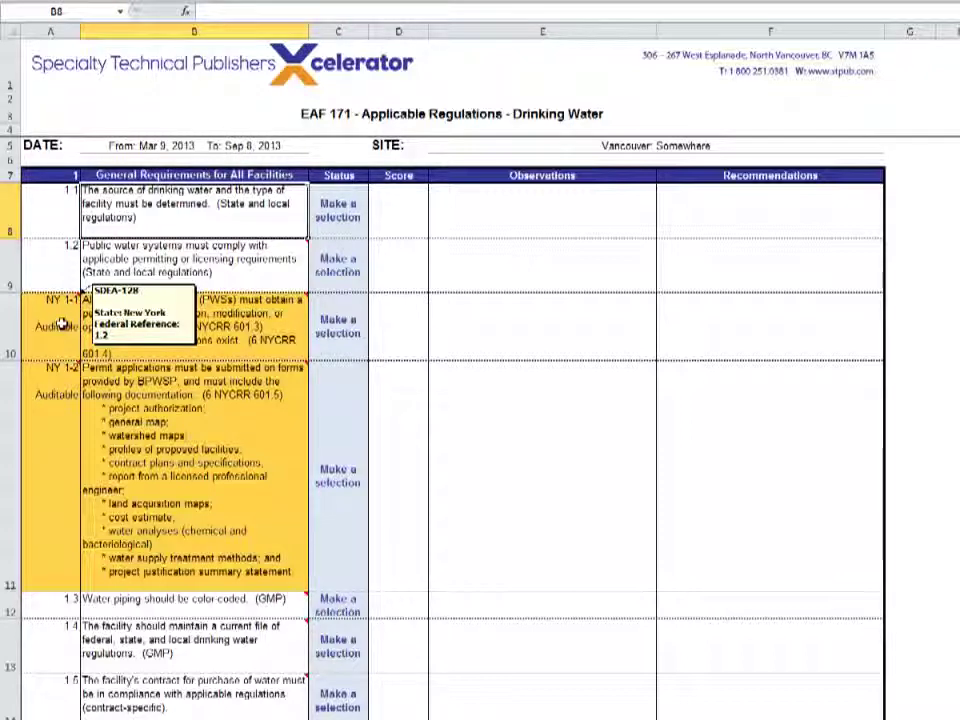
pyautogui.moveTo(46, 374)
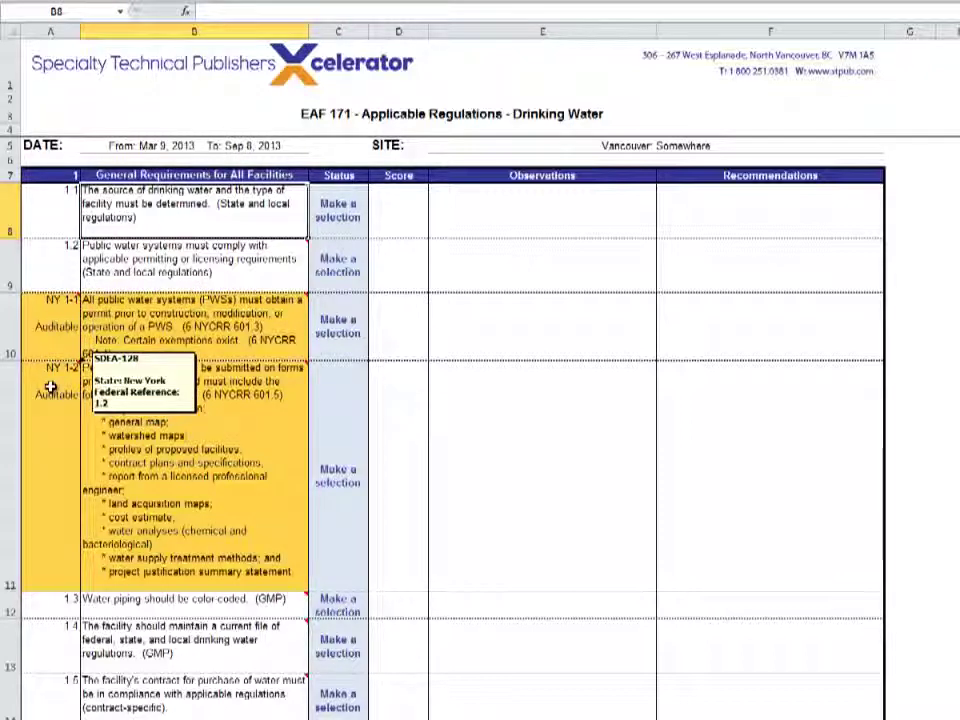
pyautogui.moveTo(45, 348)
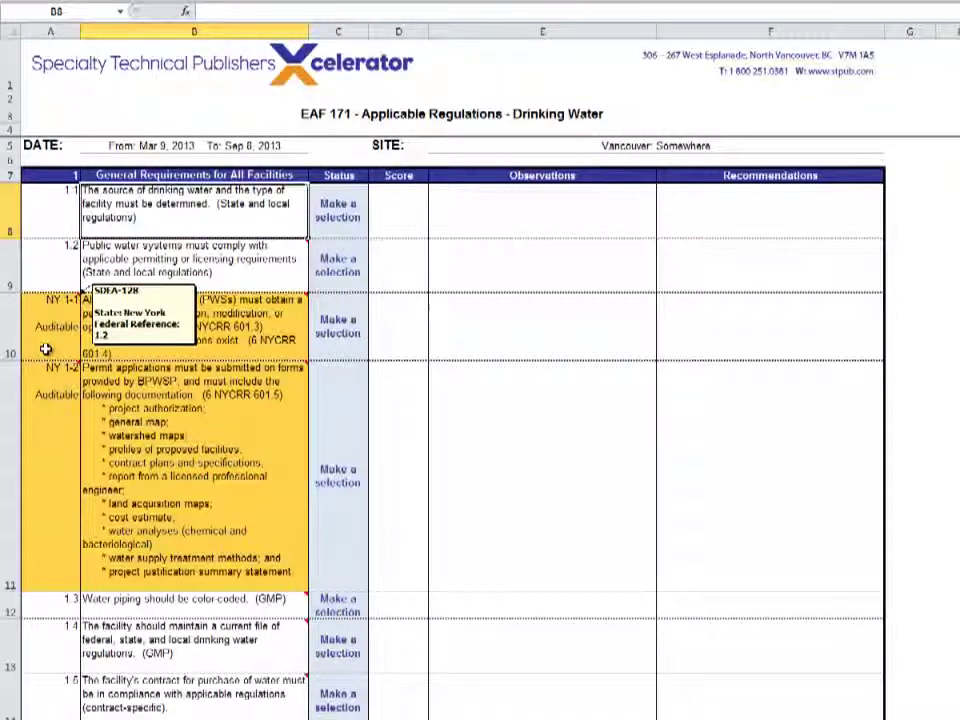
pyautogui.moveTo(93, 378)
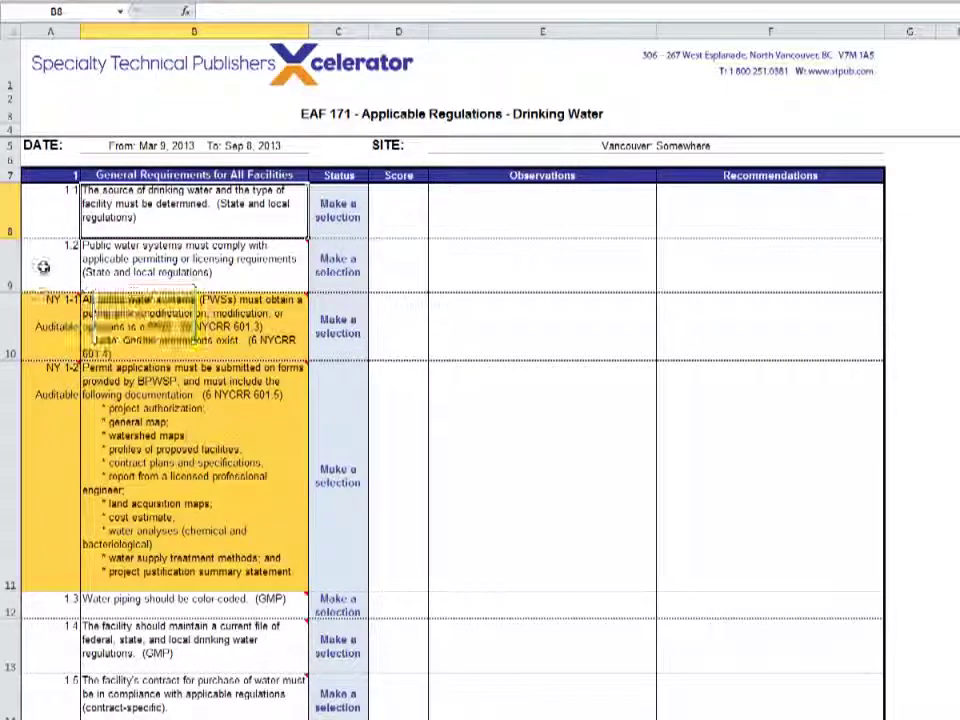
pyautogui.moveTo(41, 268); pyautogui.dragTo(135, 262)
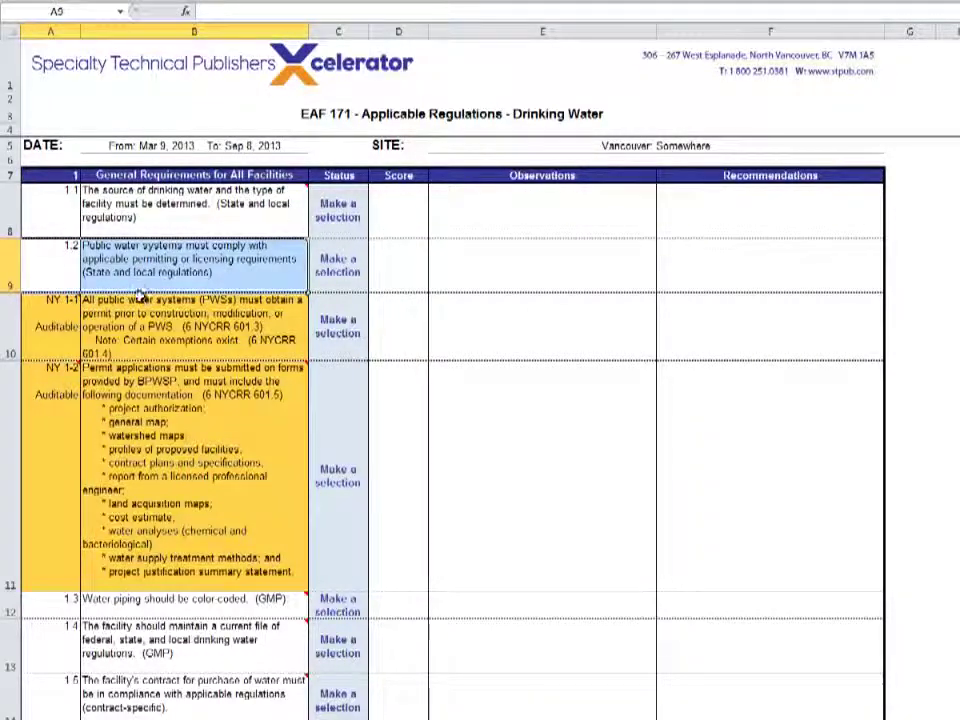
pyautogui.moveTo(93, 287)
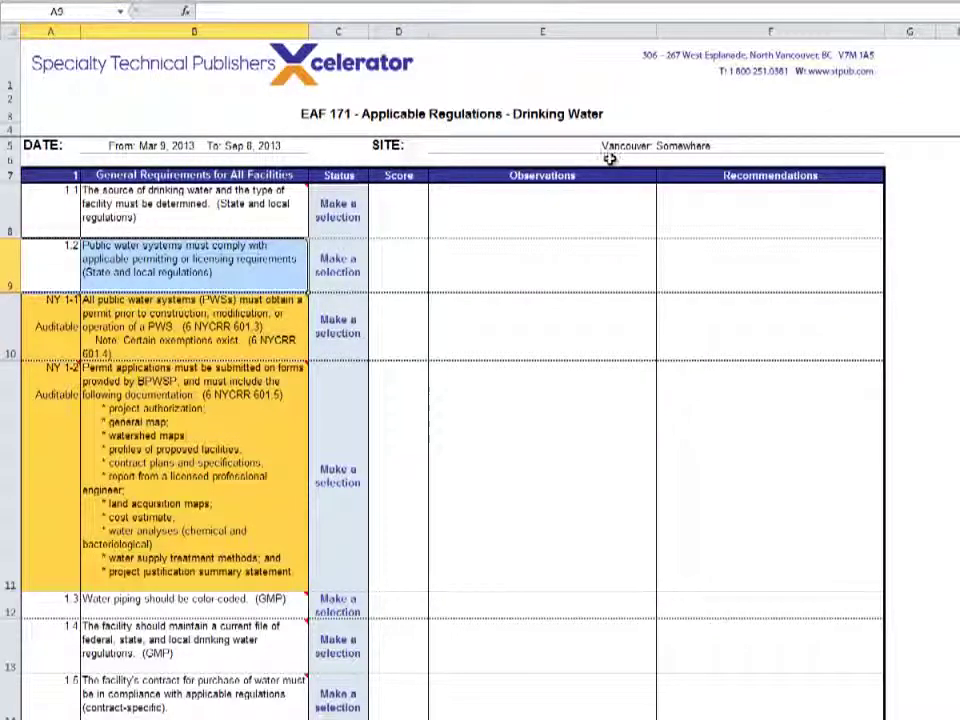
pyautogui.moveTo(32, 315)
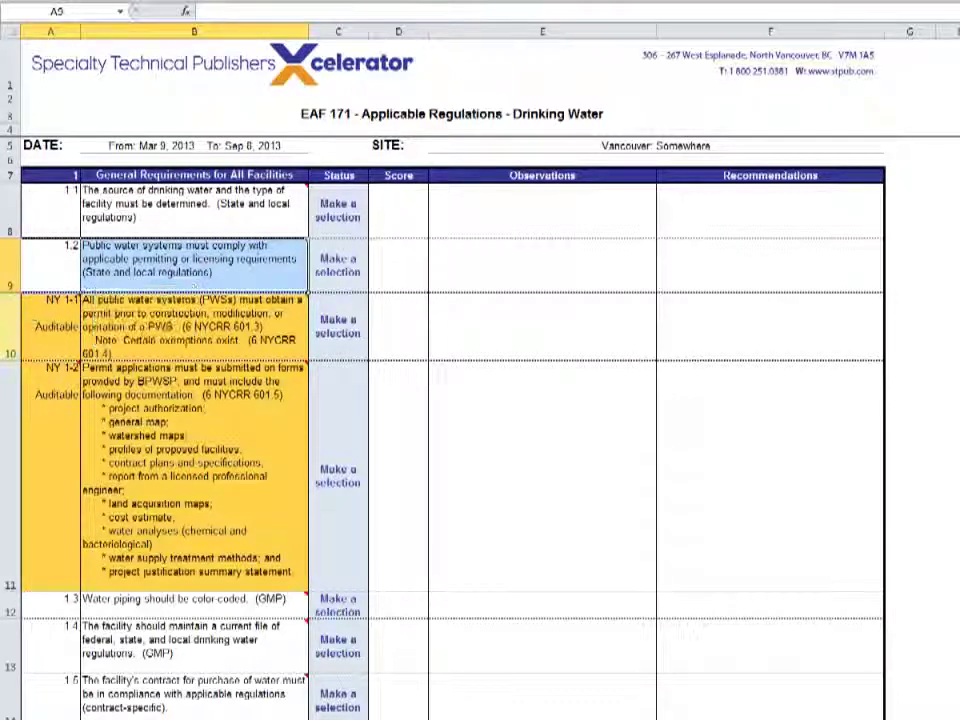
# Examine the state reference notes on the New York items in section 2 and in section 5, Inorganic Chemicals Sampling and Analyses.
pyautogui.scroll(-3, 47, 390)
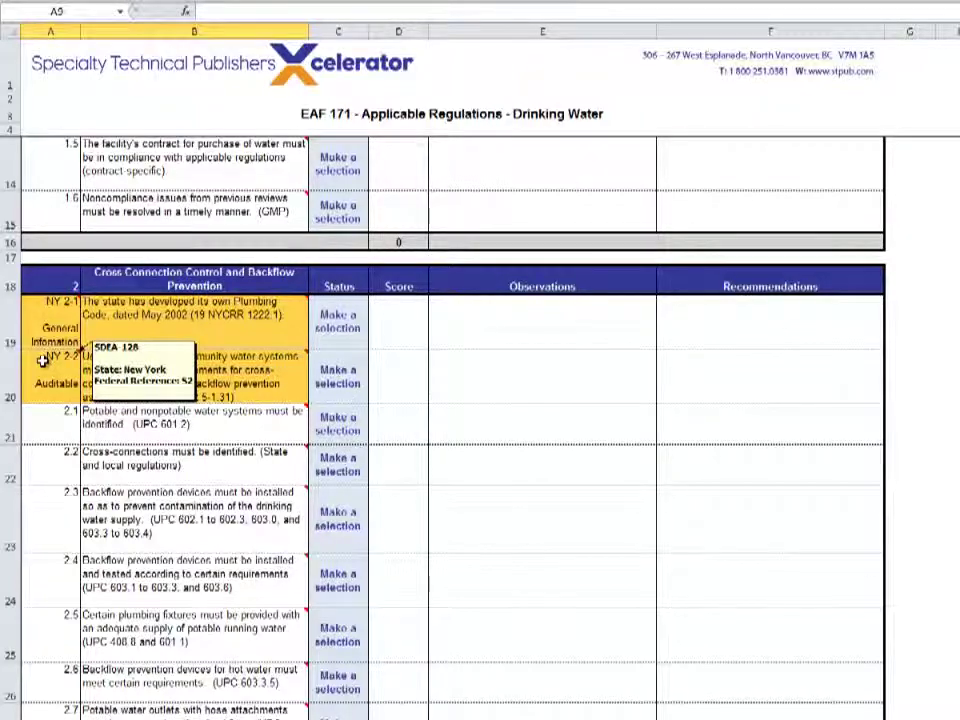
pyautogui.scroll(-3, 43, 370)
pyautogui.scroll(-3, 47, 373)
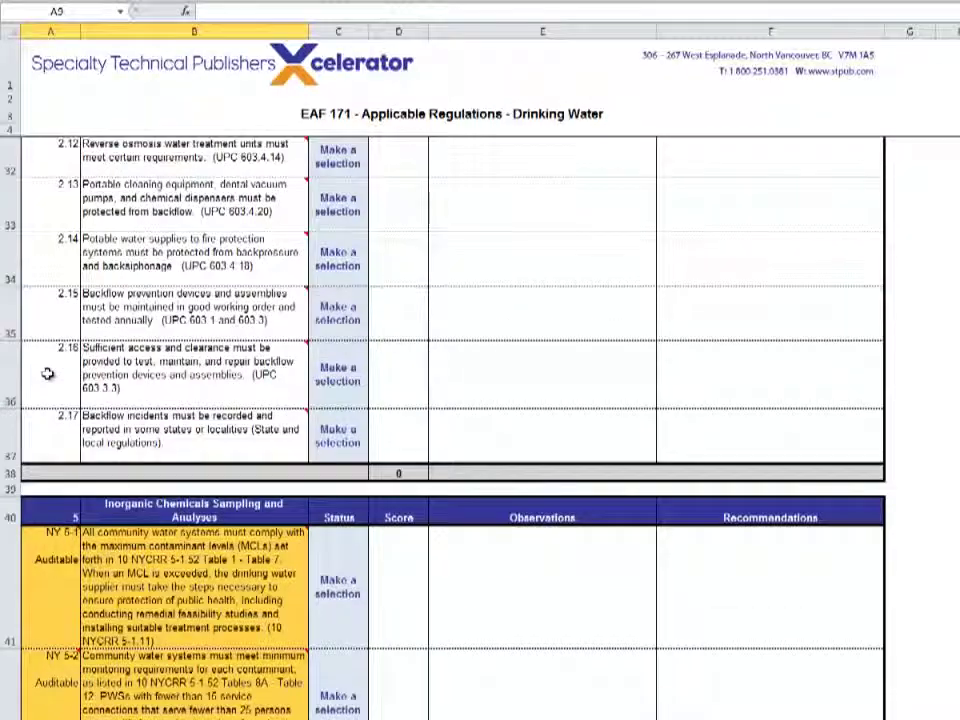
pyautogui.click(57, 513)
pyautogui.moveTo(63, 605)
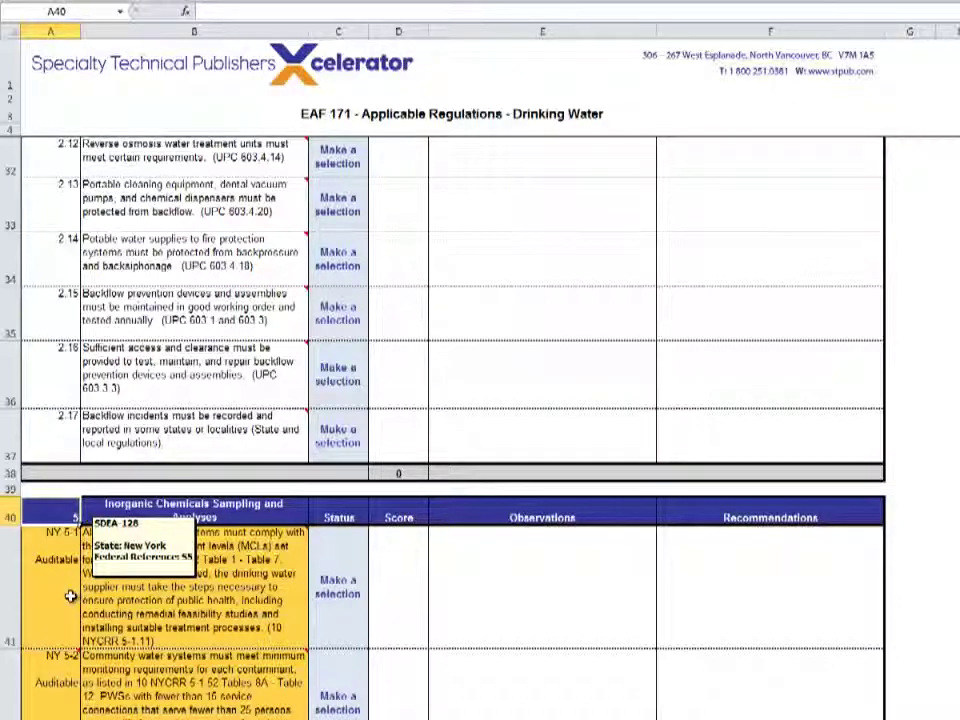
pyautogui.click(331, 514)
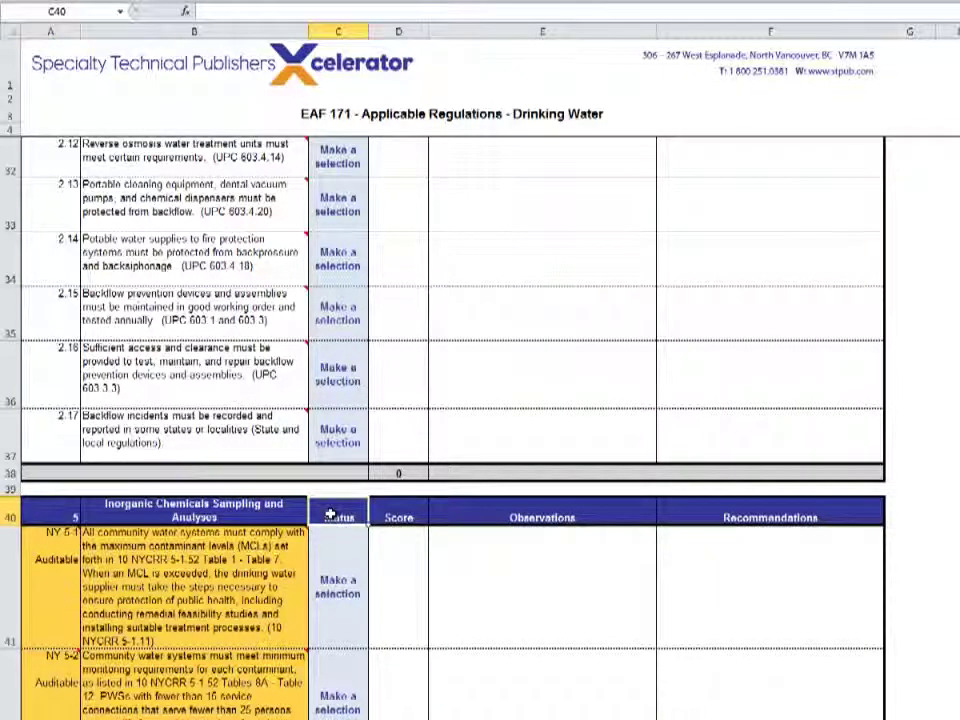
# Set the status of item 1.1, on the source of drinking water, to N/A.
pyautogui.scroll(9, 335, 461)
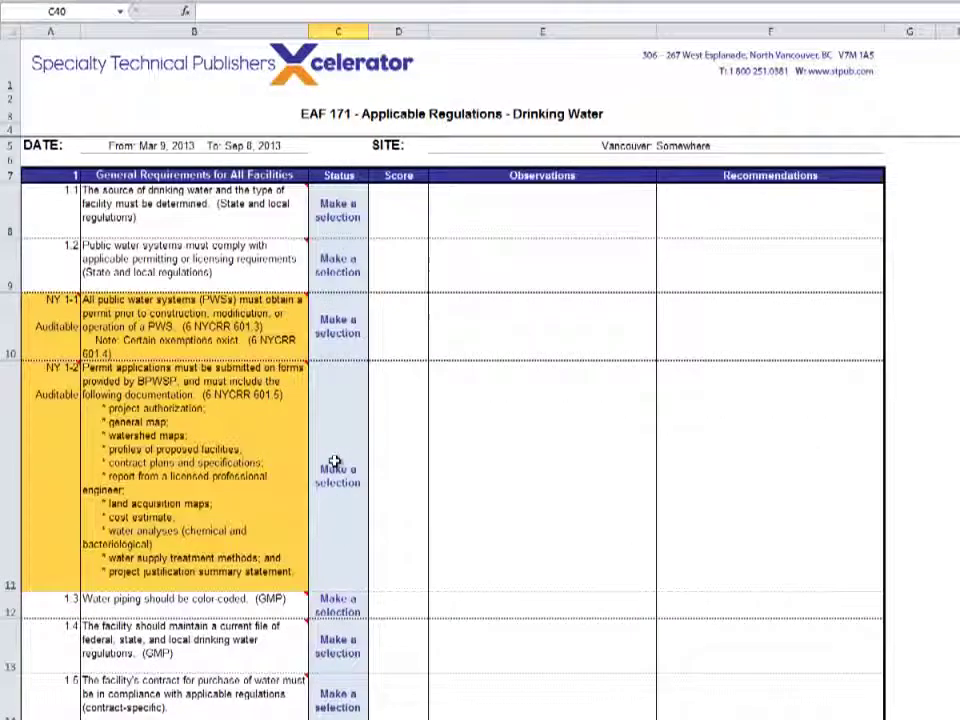
pyautogui.click(355, 205)
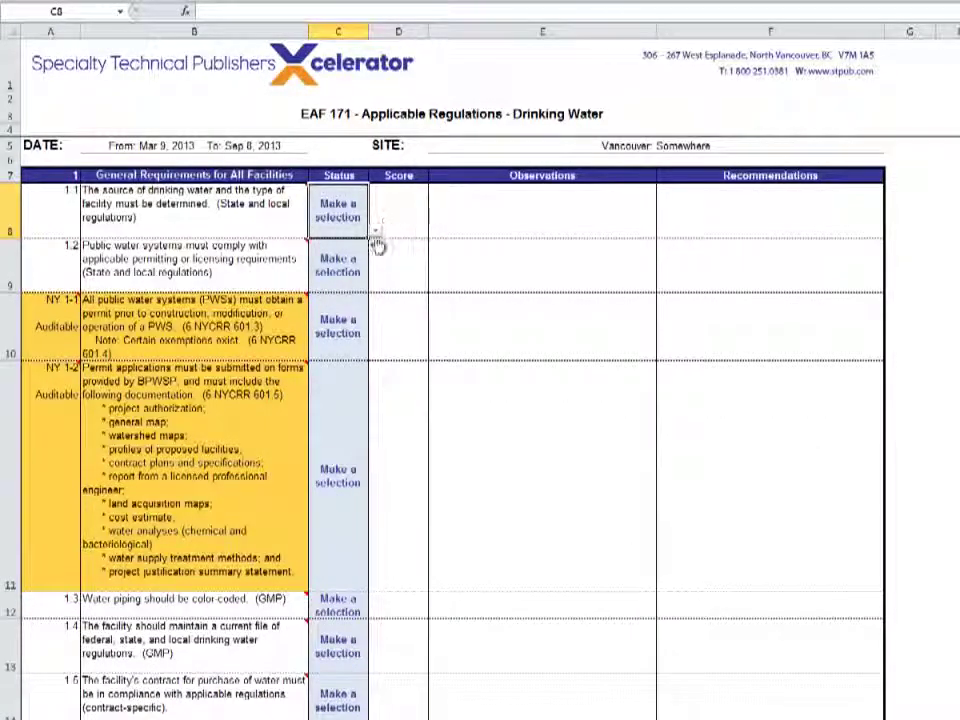
pyautogui.click(374, 232)
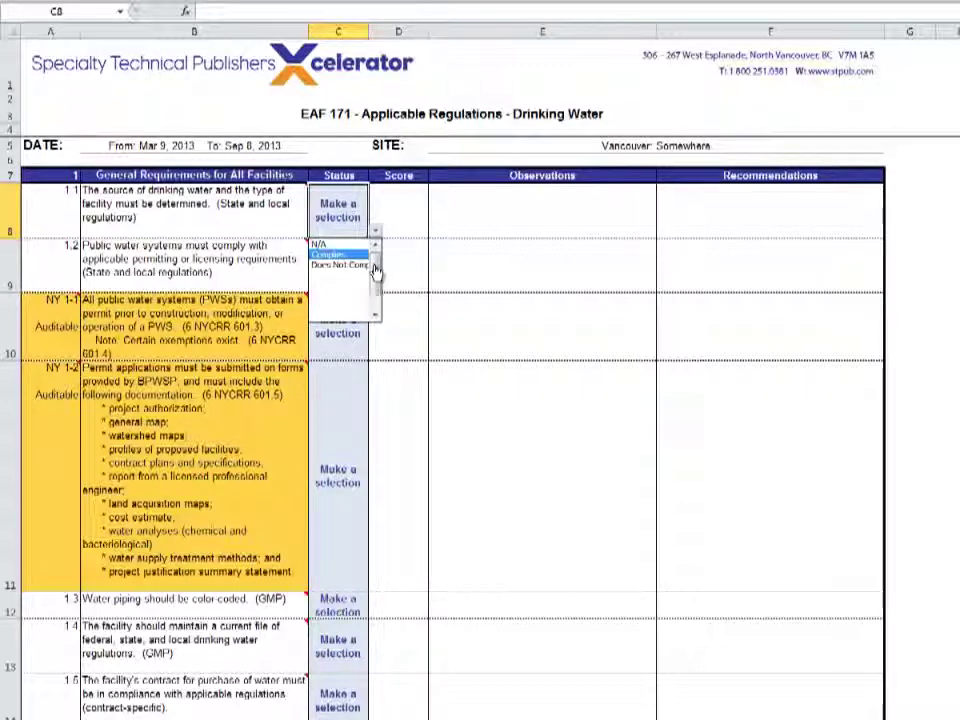
pyautogui.press('Up')
pyautogui.press('Return')
# Set the status of item 1.2 to Complies and the status of item NY 1-1 to Does Not Comply.
pyautogui.click(375, 285)
pyautogui.click(340, 311)
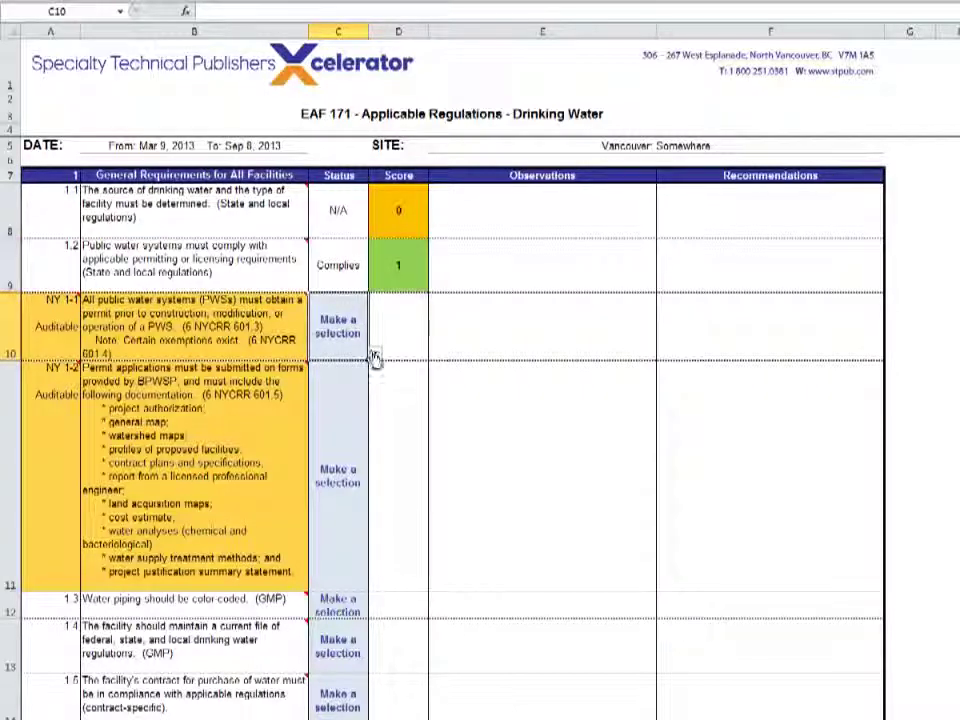
pyautogui.click(375, 352)
pyautogui.click(345, 388)
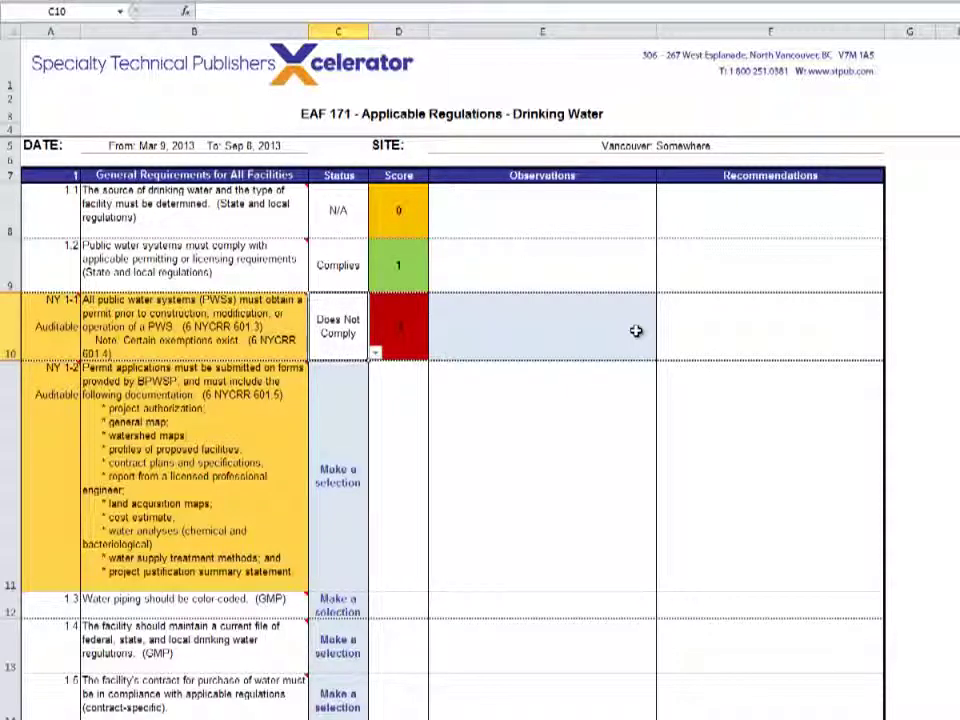
# Enter "No Permit" as the observation for item NY 1-1.
pyautogui.click(489, 302)
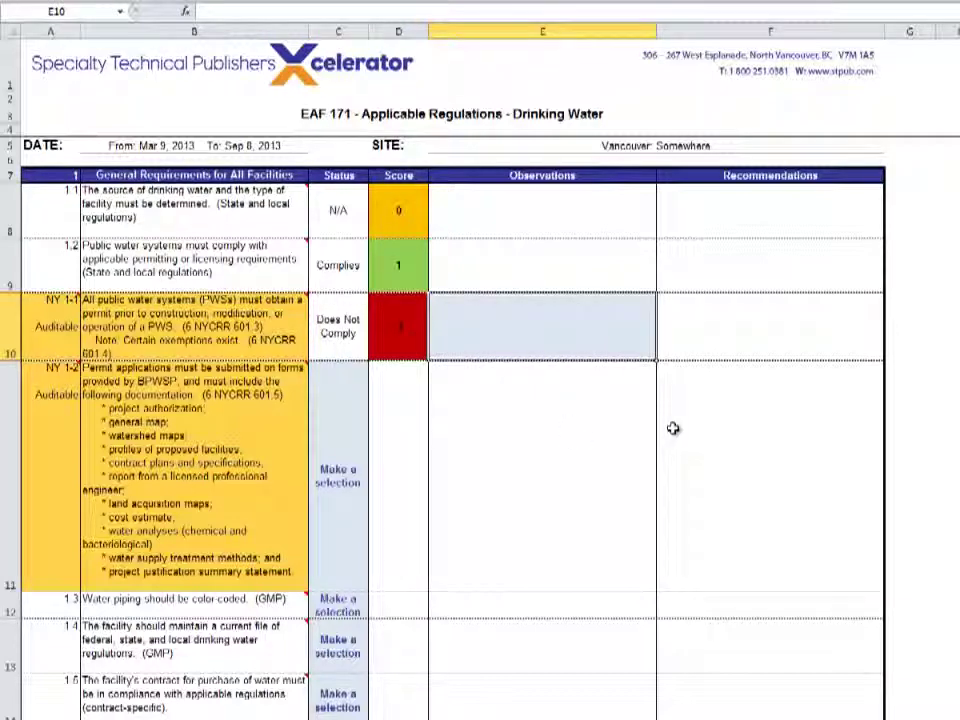
pyautogui.write('No Pe')
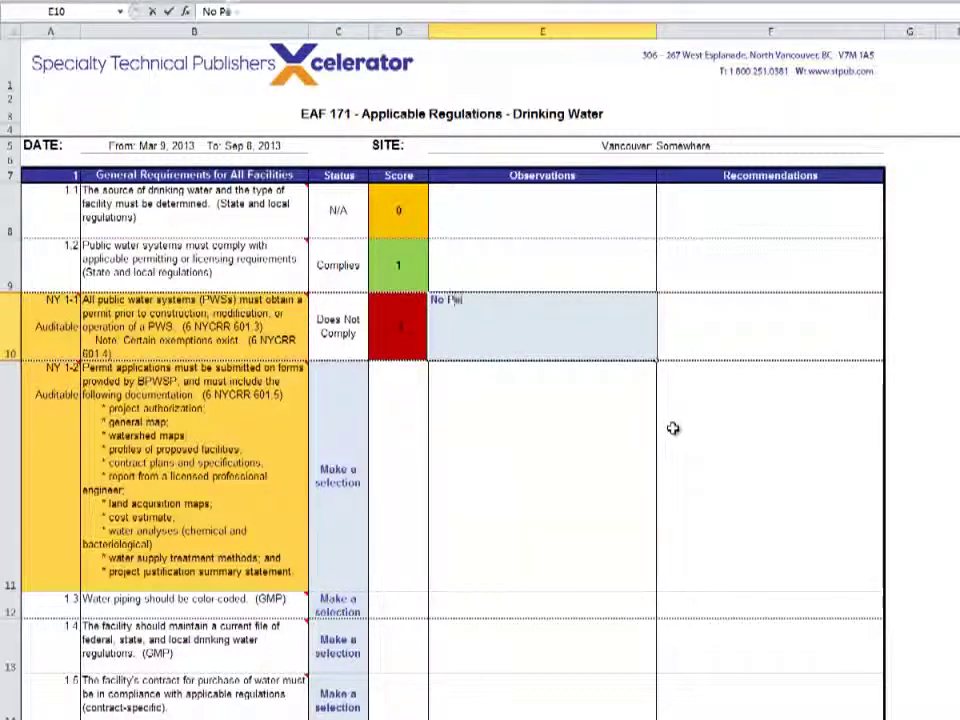
pyautogui.write('rmit')
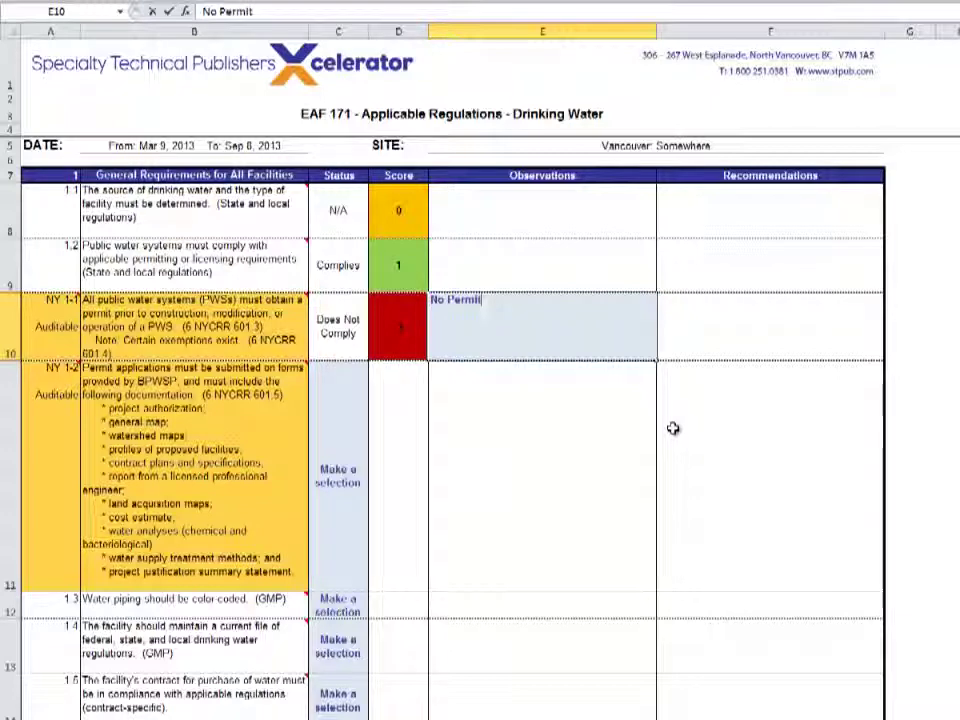
pyautogui.press('Return')
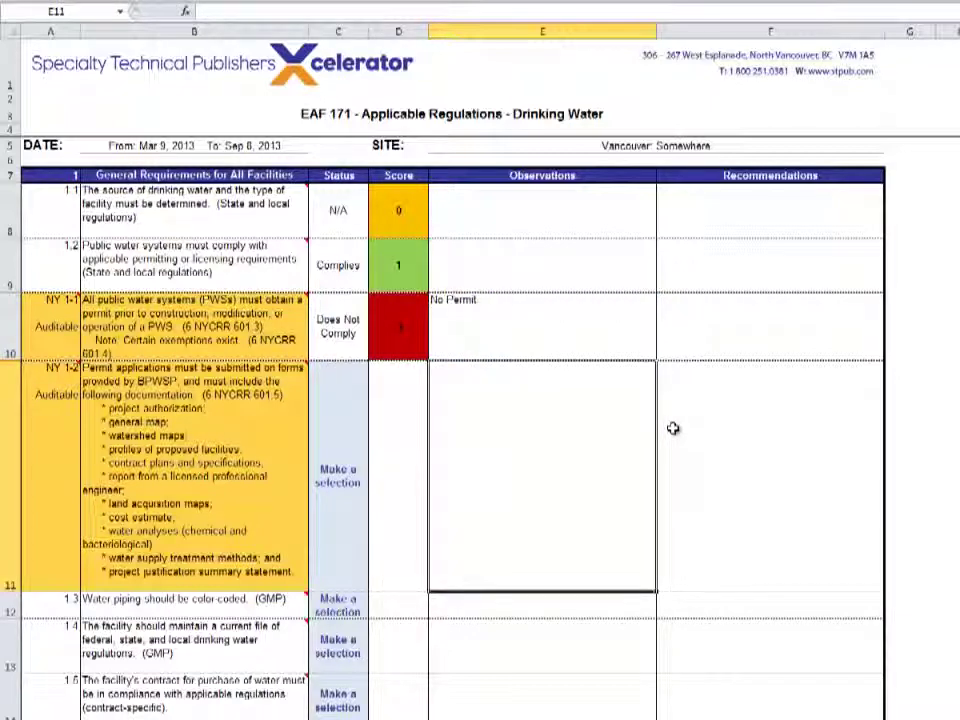
# Check the status options available for item NY 1-2 and open the scoring settings from the table of contents.
pyautogui.click(349, 541)
pyautogui.click(375, 585)
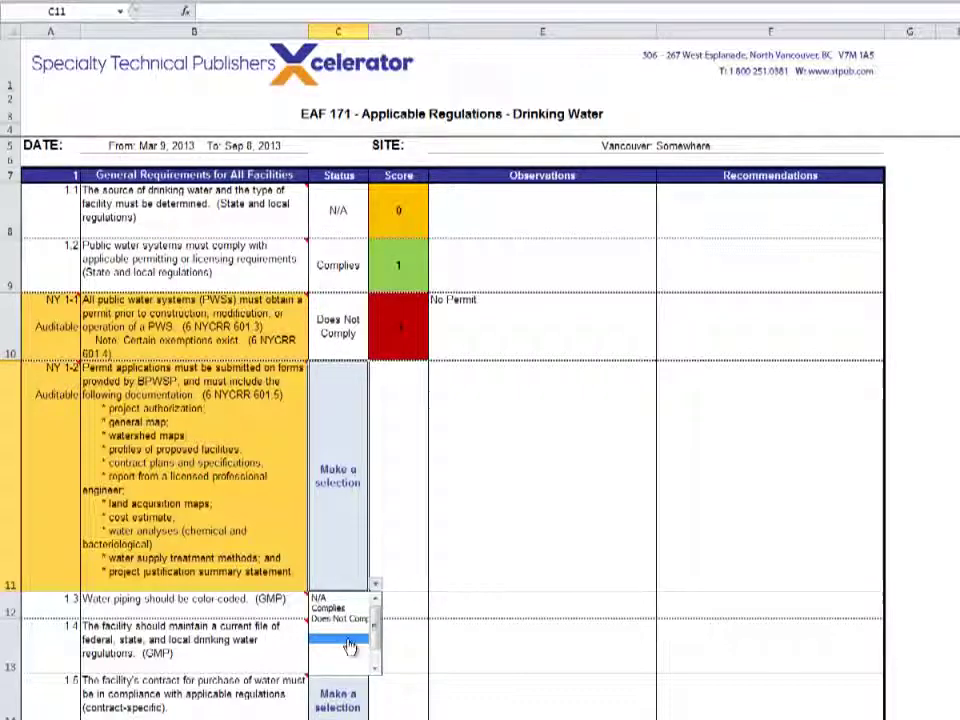
pyautogui.click(952, 281)
pyautogui.click(927, 288)
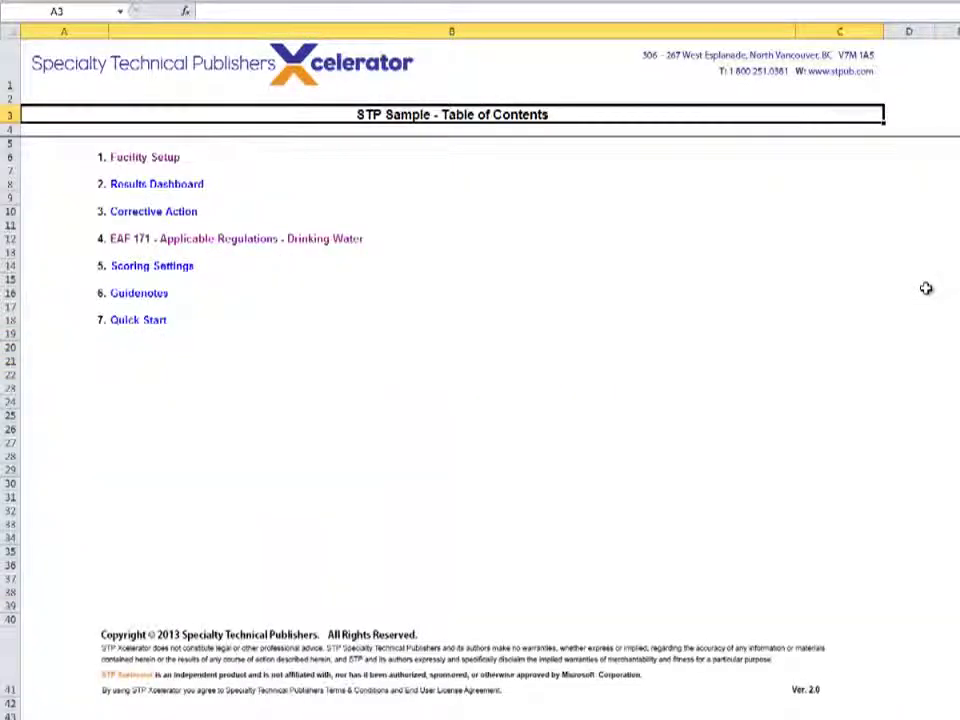
pyautogui.click(140, 270)
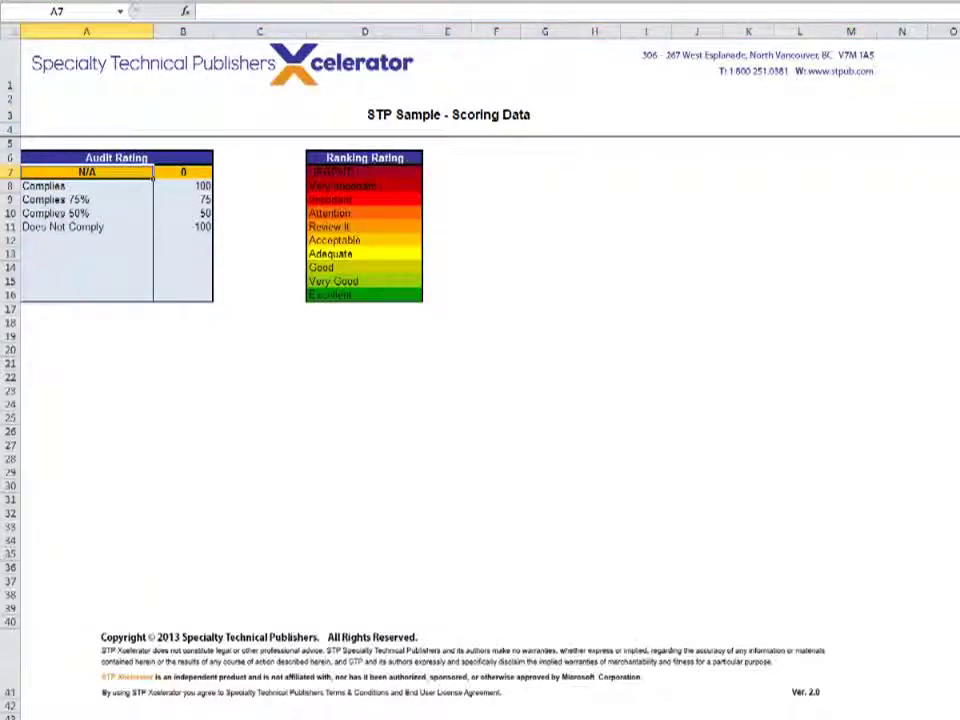
# Examine the audit rating labels and their scores in the scoring data, from N/A through Does Not Comply.
pyautogui.press('Right')
pyautogui.press('Left')
pyautogui.press('Right')
pyautogui.press('Left')
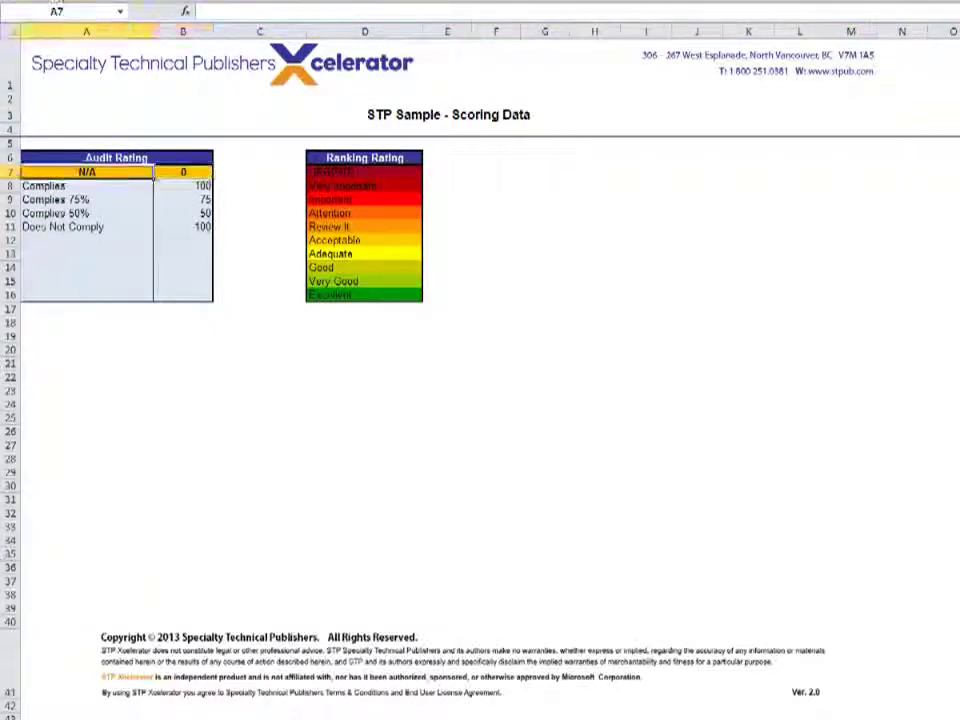
pyautogui.press('Right')
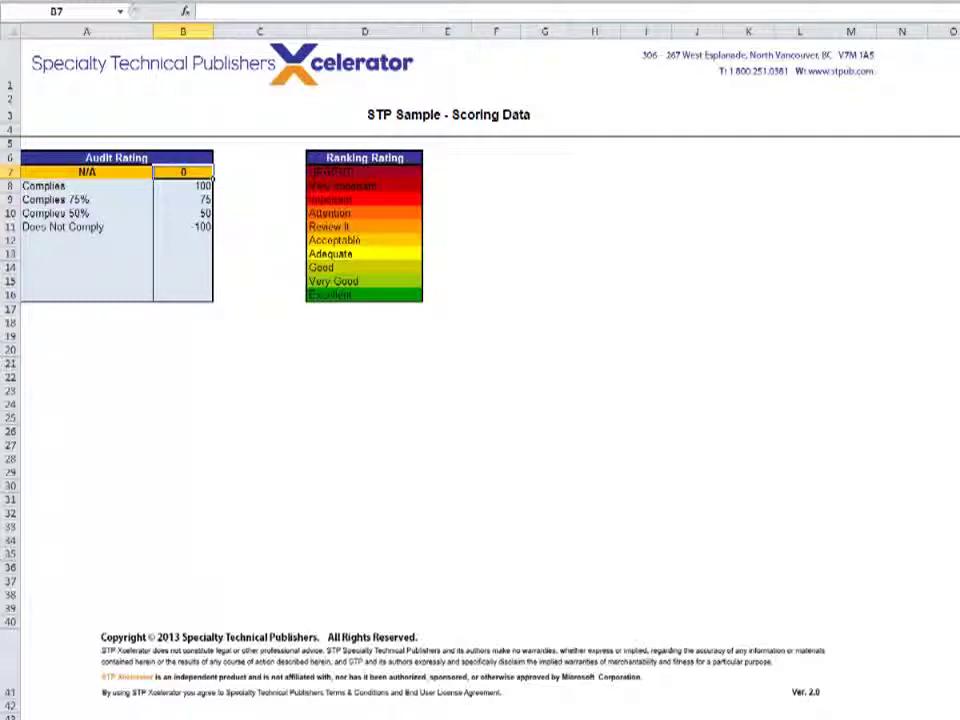
pyautogui.press('Left')
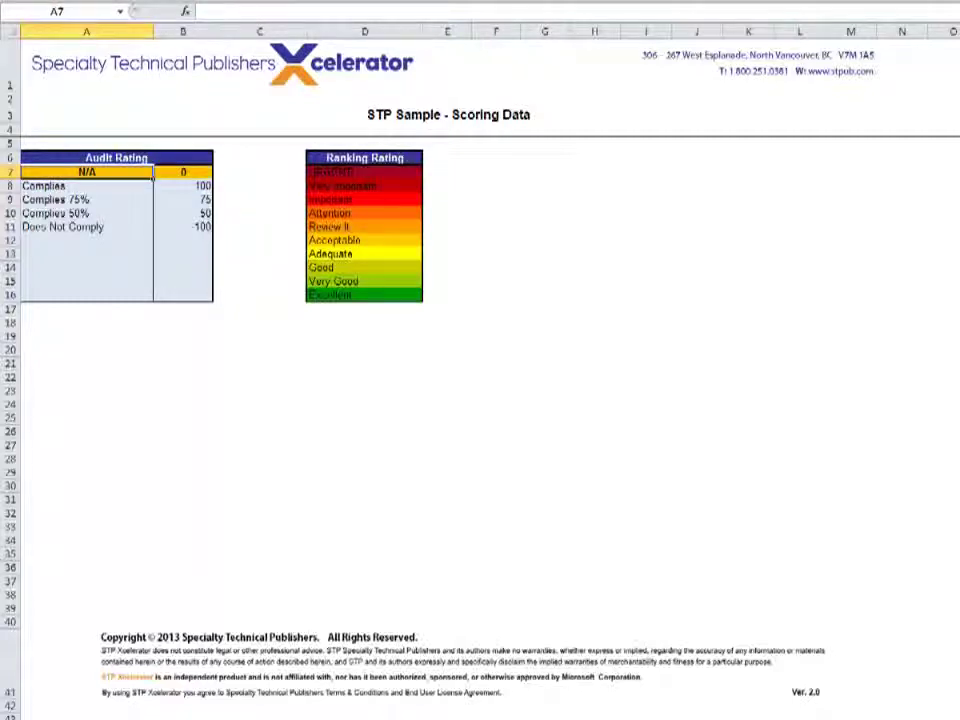
pyautogui.click(183, 172)
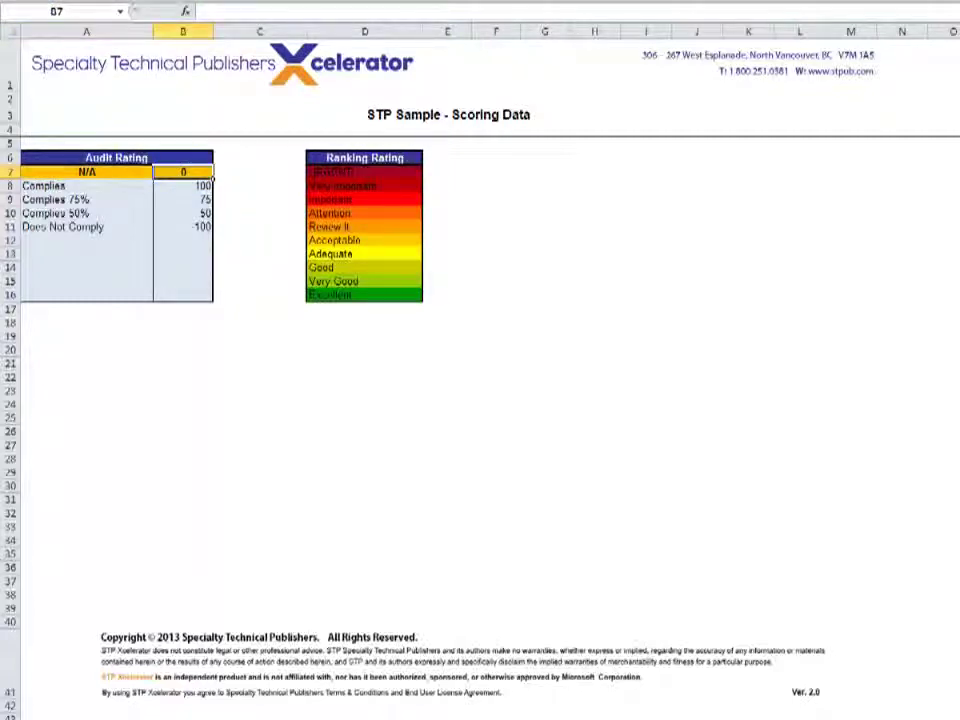
pyautogui.click(183, 186)
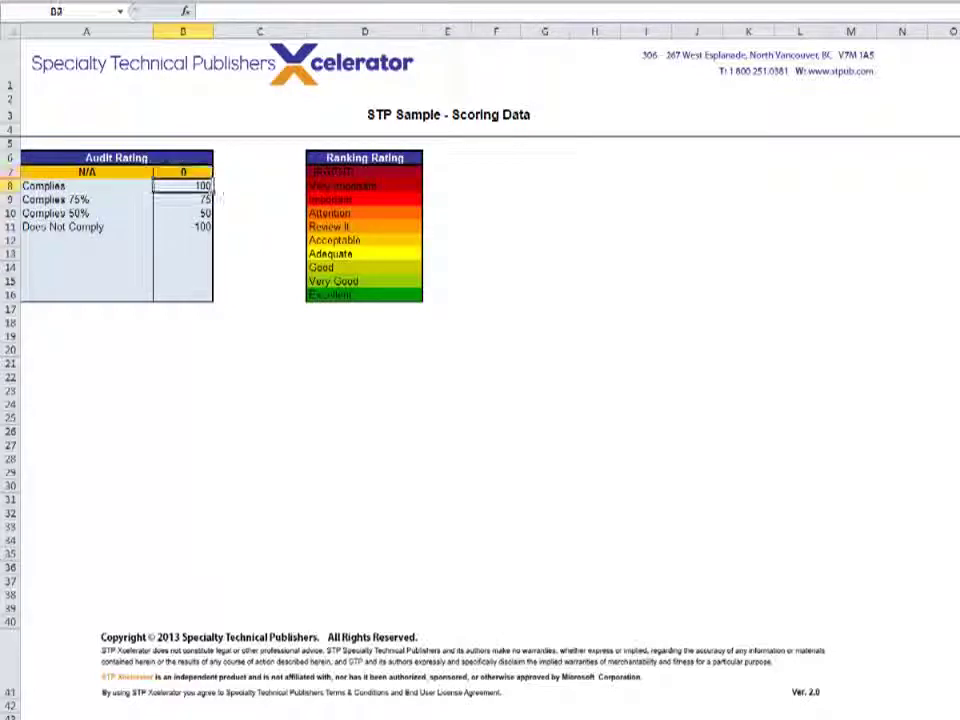
pyautogui.click(86, 186)
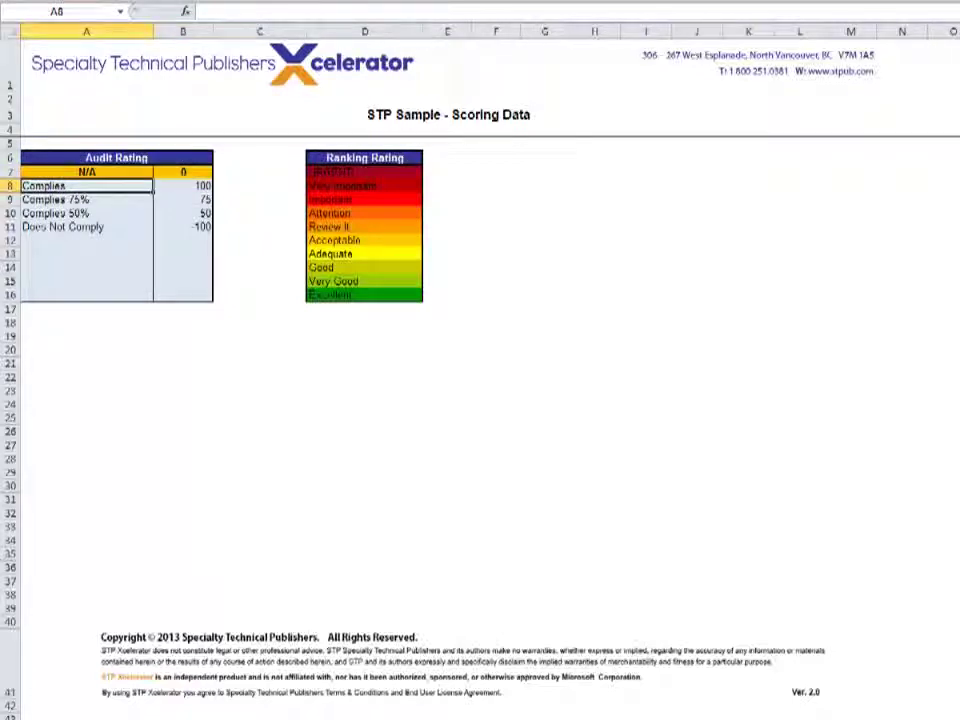
pyautogui.click(86, 199)
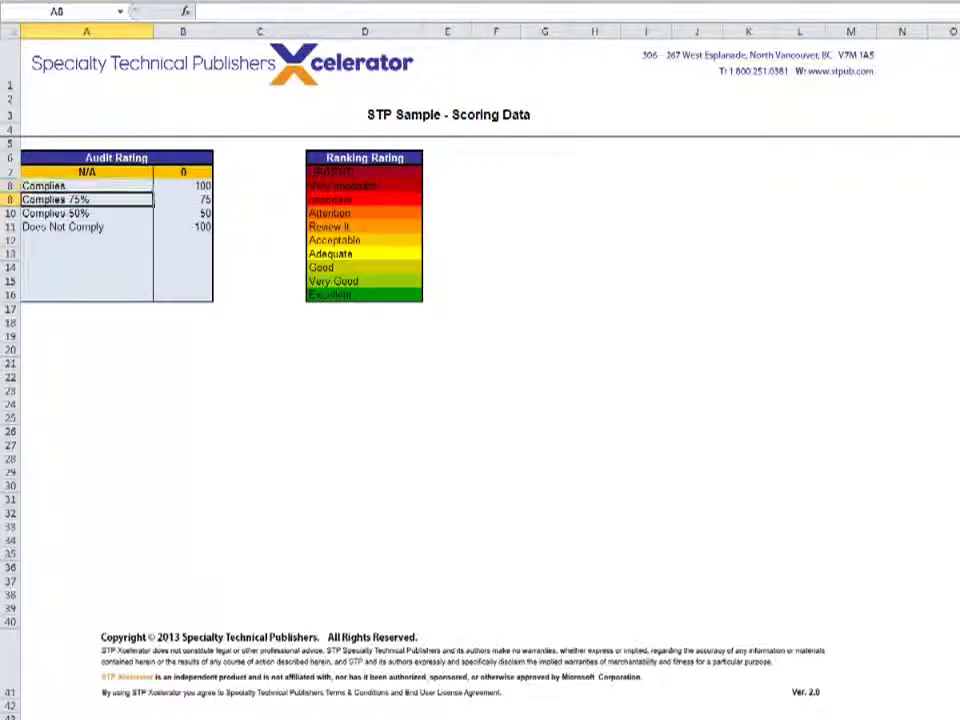
pyautogui.click(72, 213)
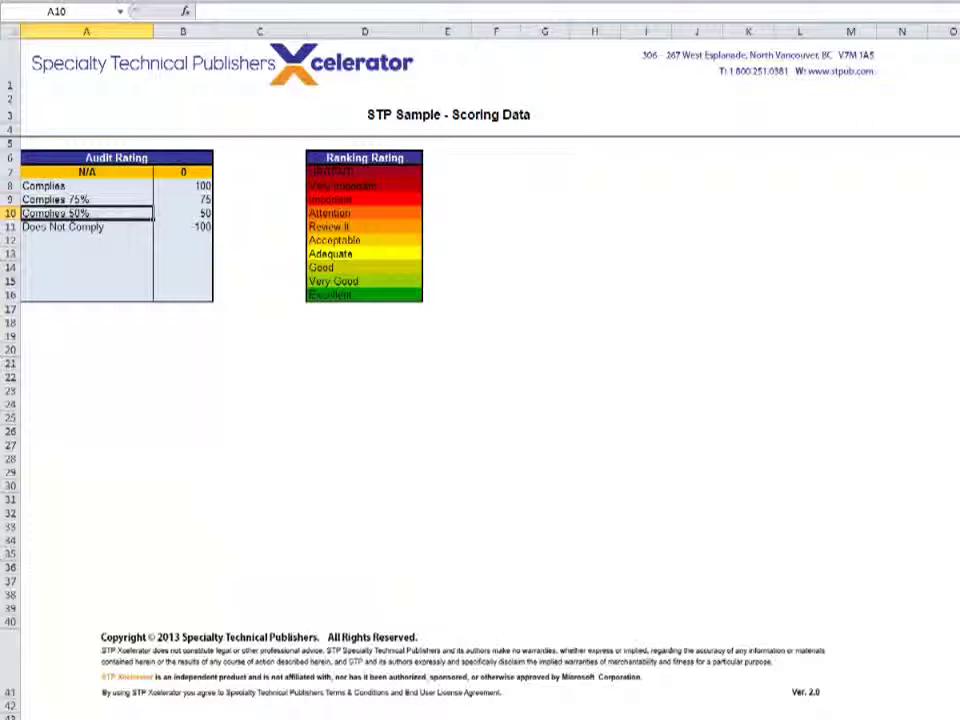
pyautogui.press('Up')
pyautogui.press('Up')
pyautogui.press('Right')
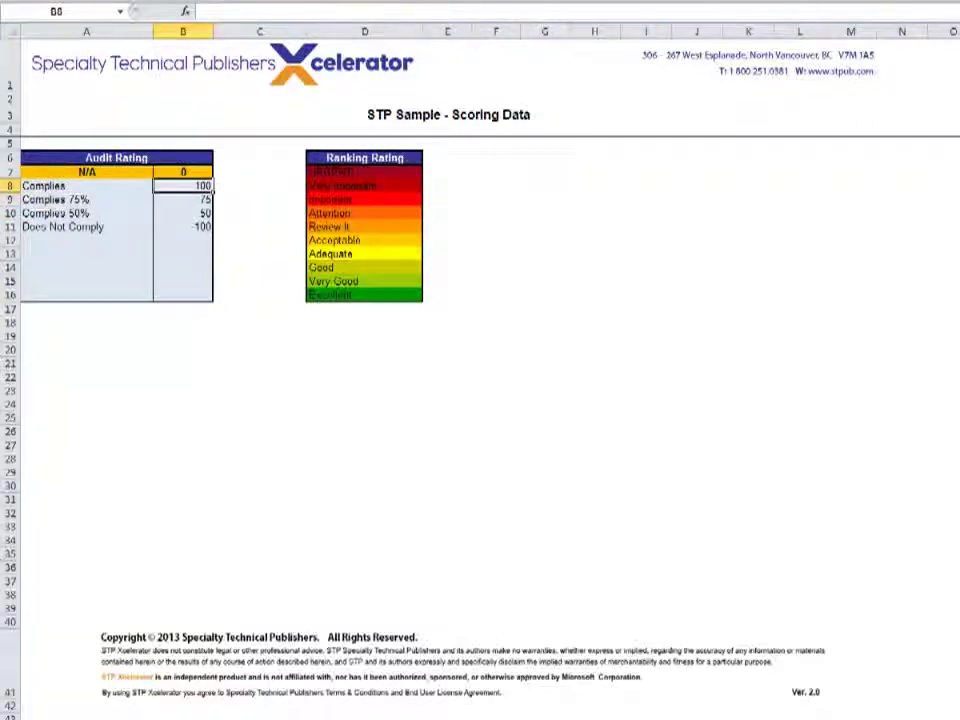
pyautogui.click(183, 199)
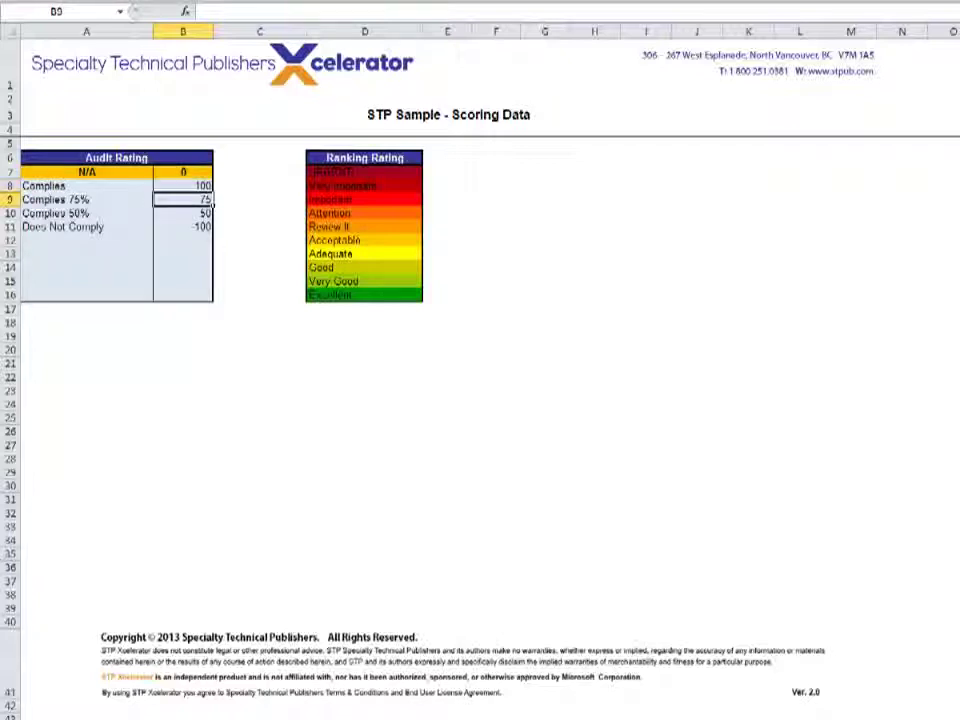
pyautogui.click(183, 213)
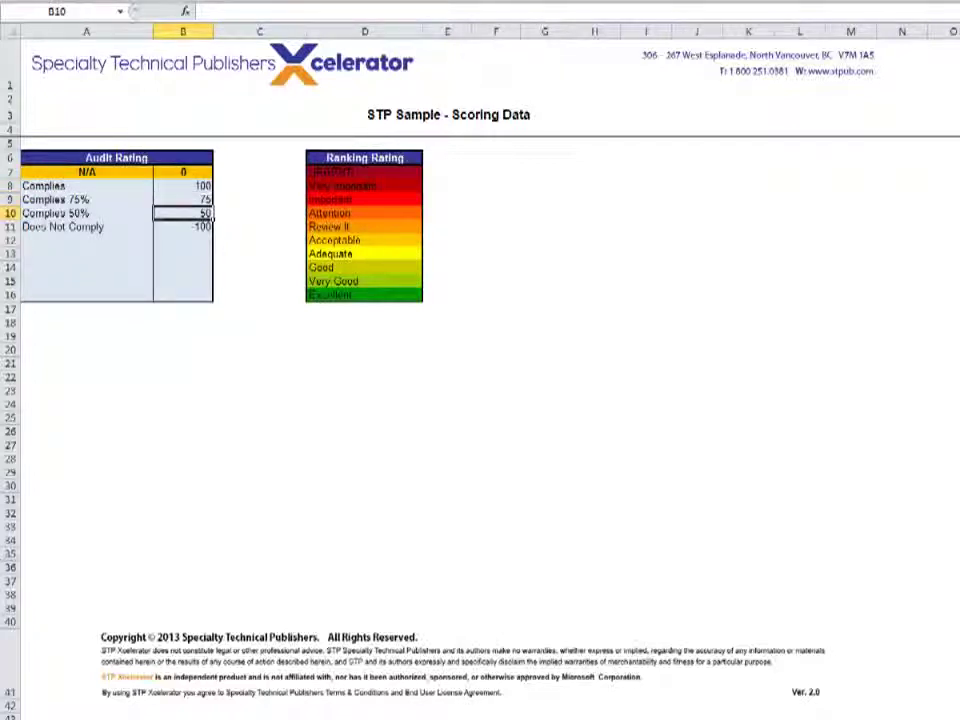
pyautogui.click(120, 213)
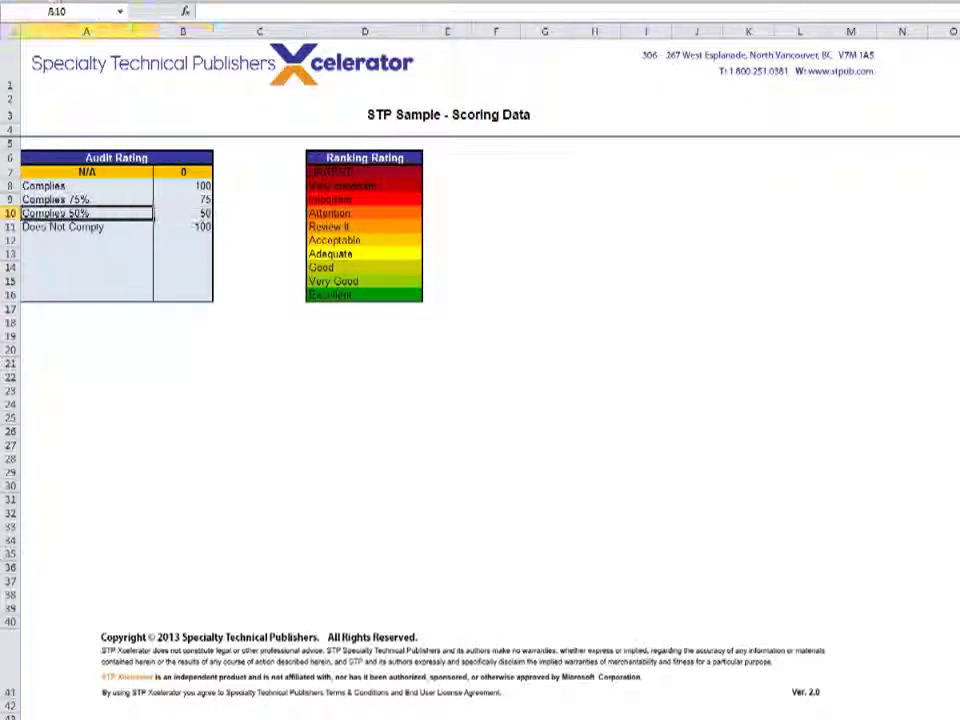
pyautogui.click(128, 227)
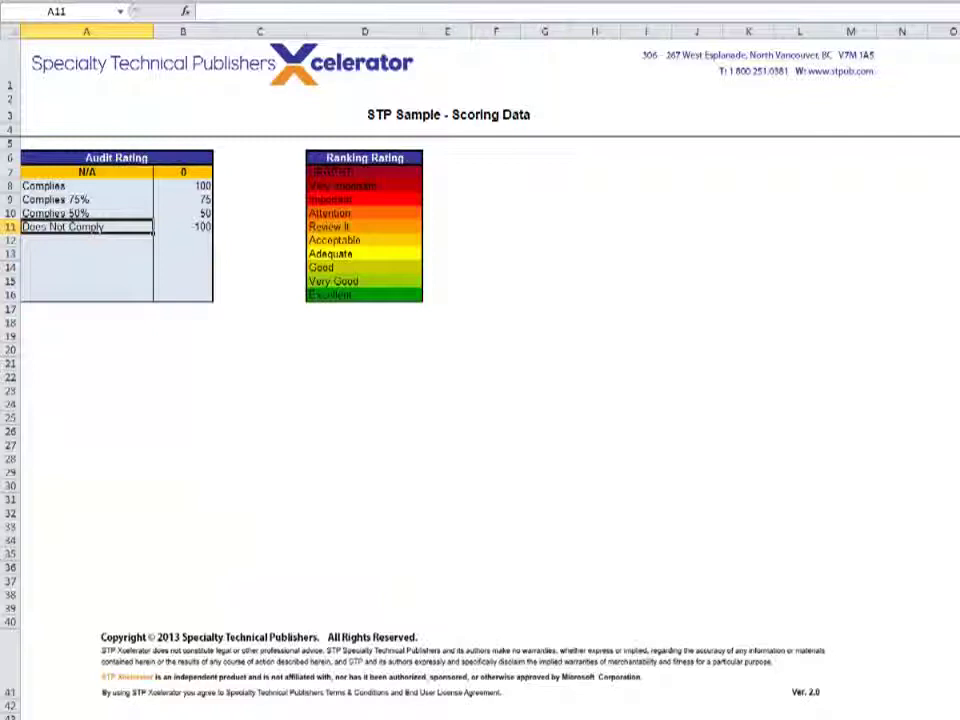
pyautogui.click(183, 227)
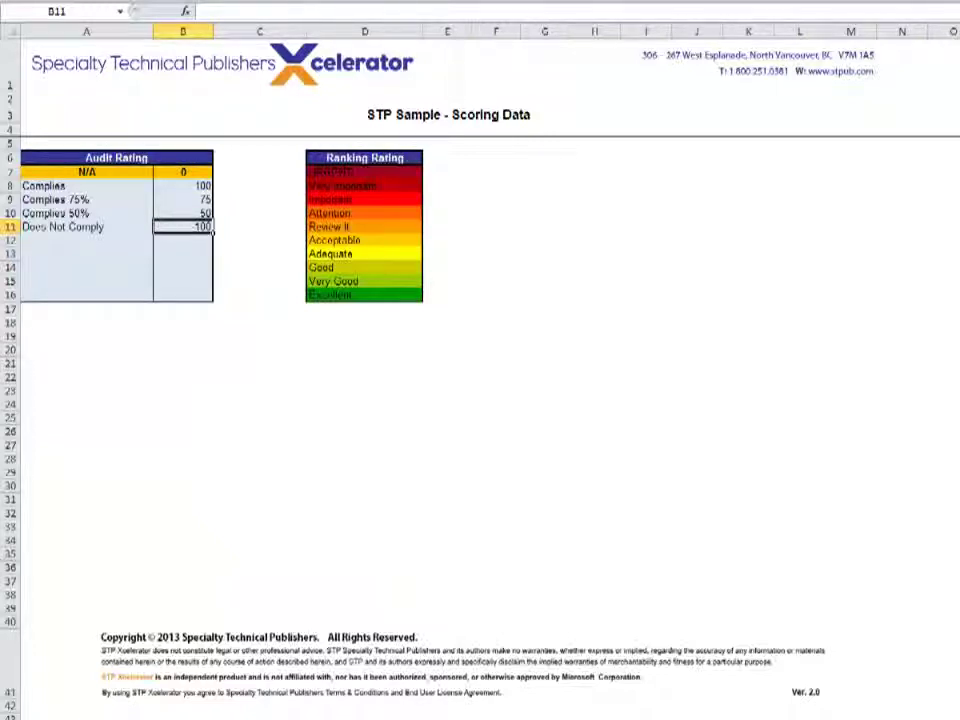
# Return to the EAF 171 drinking water checklist and set the status of item NY 1-2 to Complies 75%.
pyautogui.click(932, 245)
pyautogui.click(155, 242)
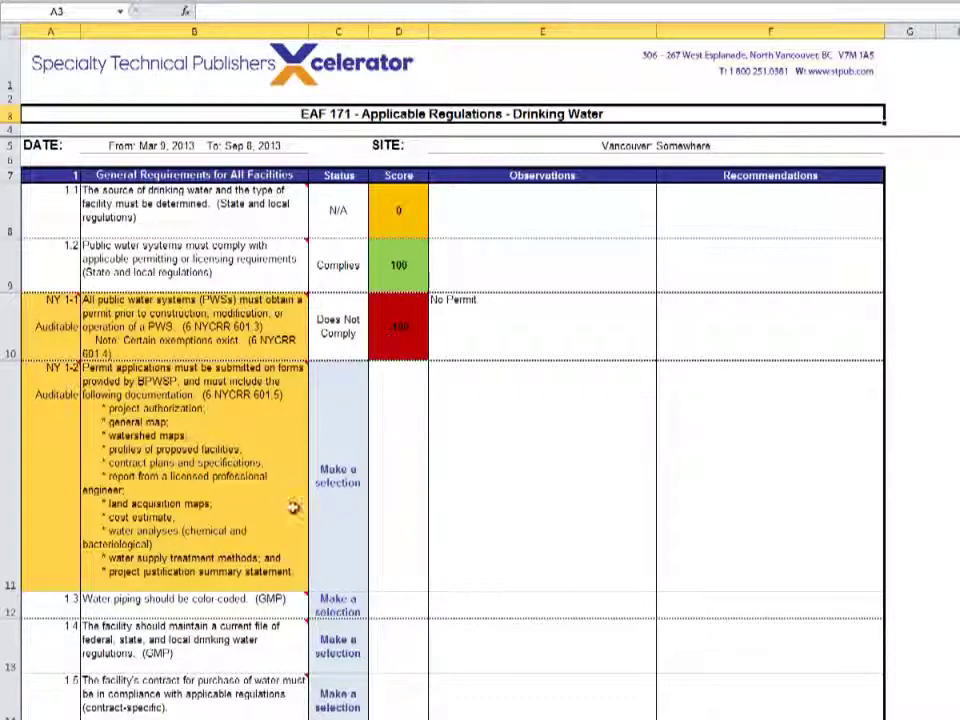
pyautogui.click(321, 527)
pyautogui.click(378, 589)
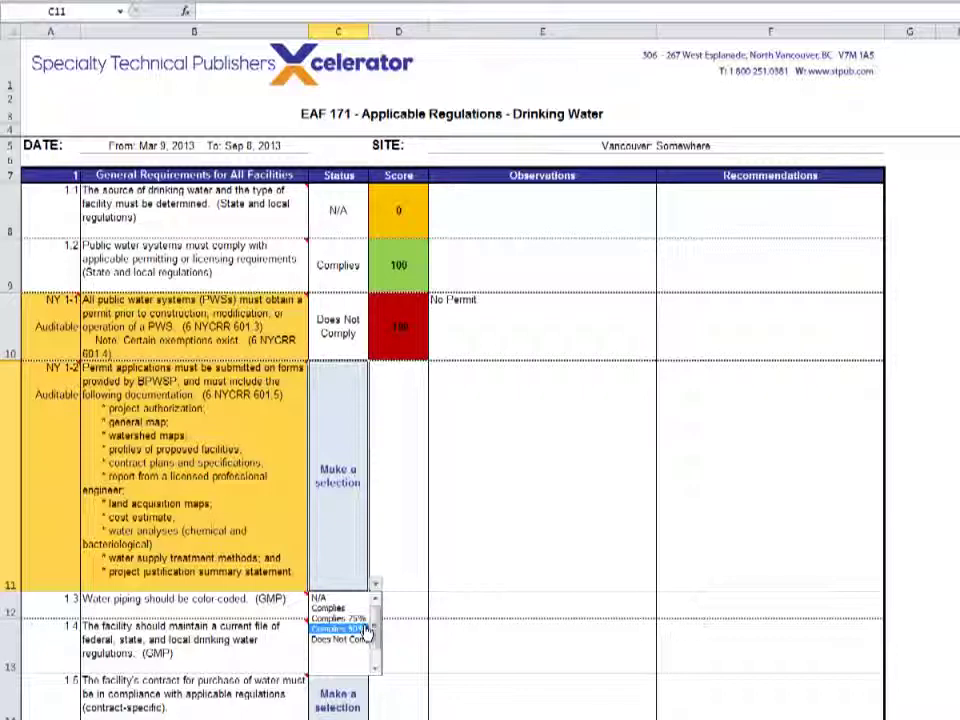
pyautogui.click(355, 619)
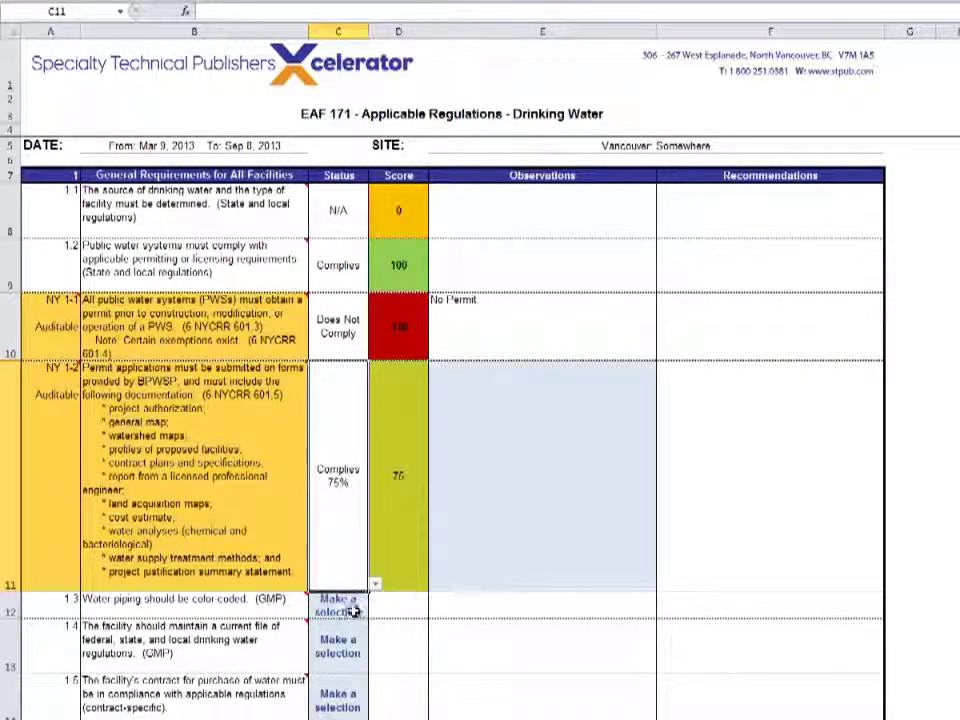
# Set the status of item 1.3, on color-coded water piping, to Complies 50%.
pyautogui.click(352, 611)
pyautogui.click(375, 611)
pyautogui.click(365, 655)
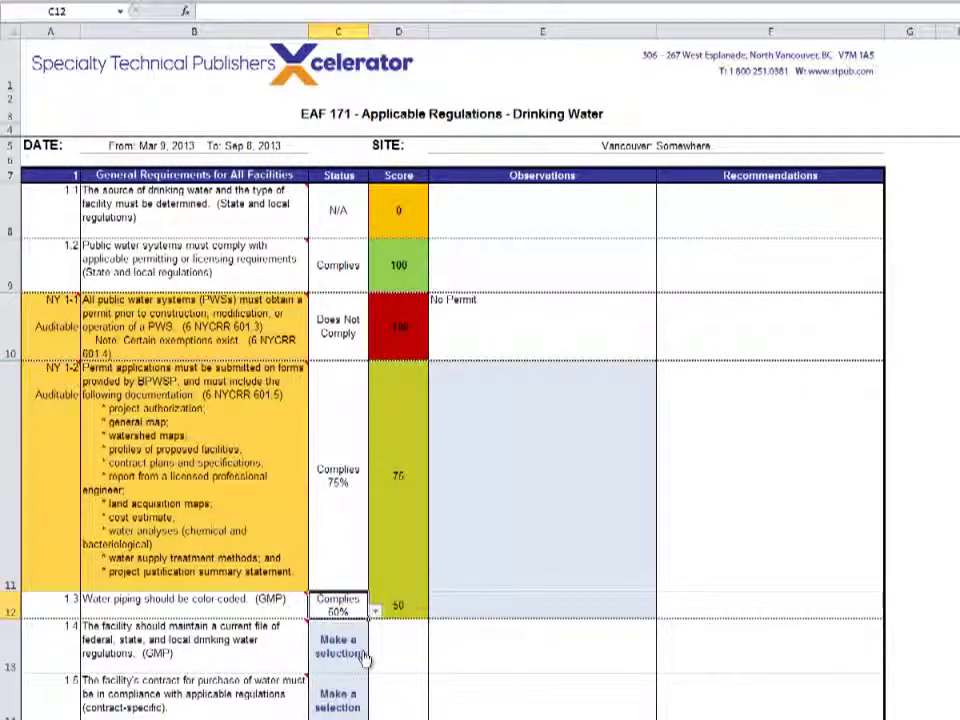
# Copy the guidenote for item 1.3 from the Guidenotes Listing and paste it as that item's observation in the checklist.
pyautogui.moveTo(308, 673)
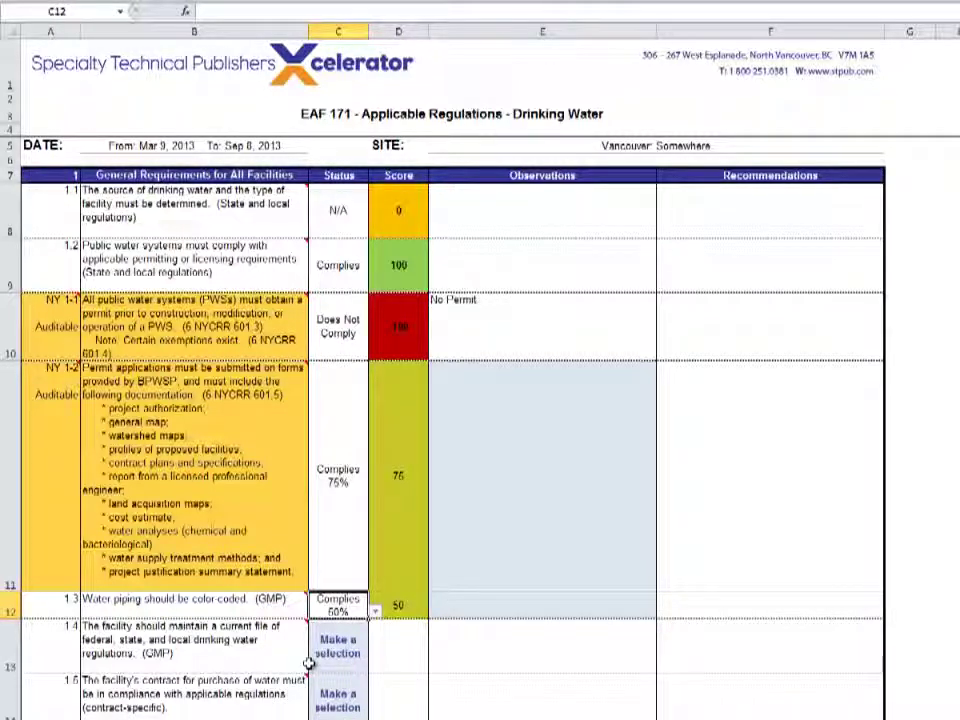
pyautogui.moveTo(285, 607)
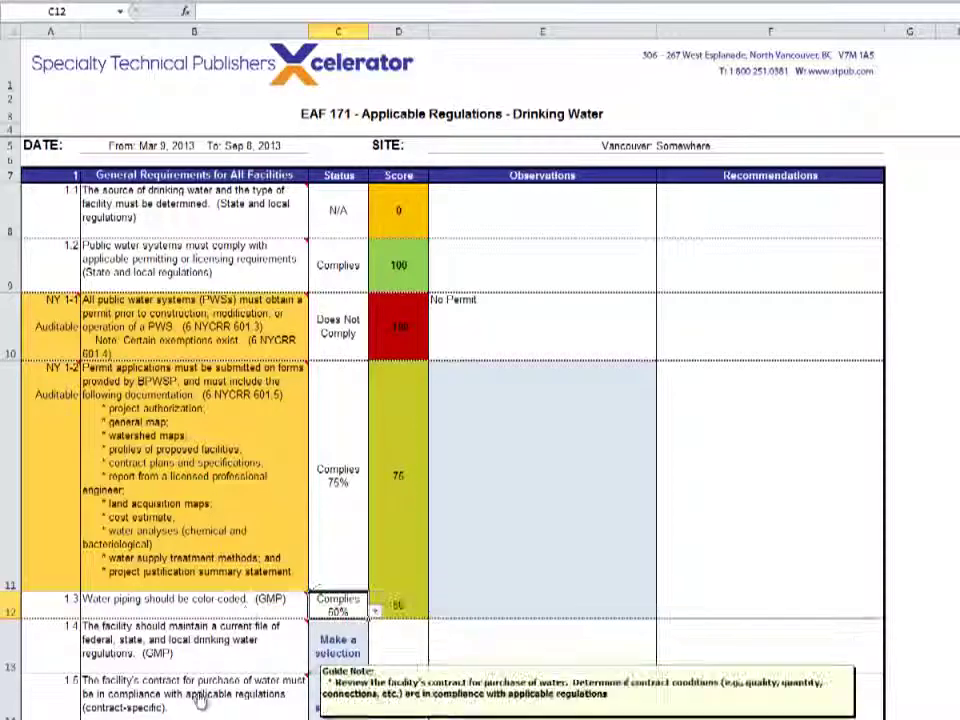
pyautogui.click(176, 608)
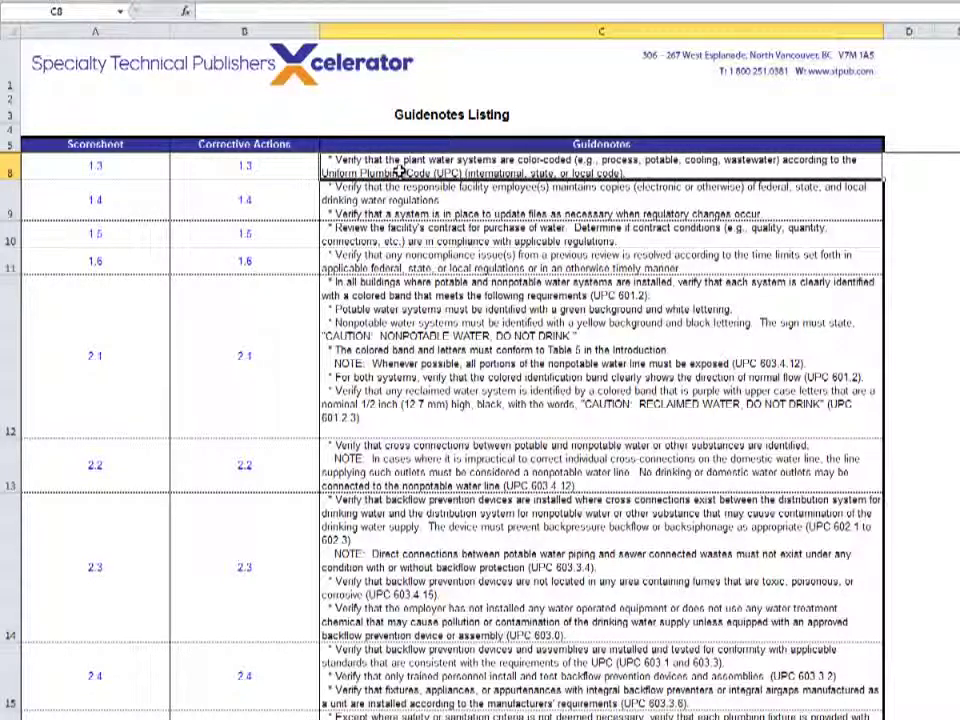
pyautogui.hotkey('ctrl', 'c')
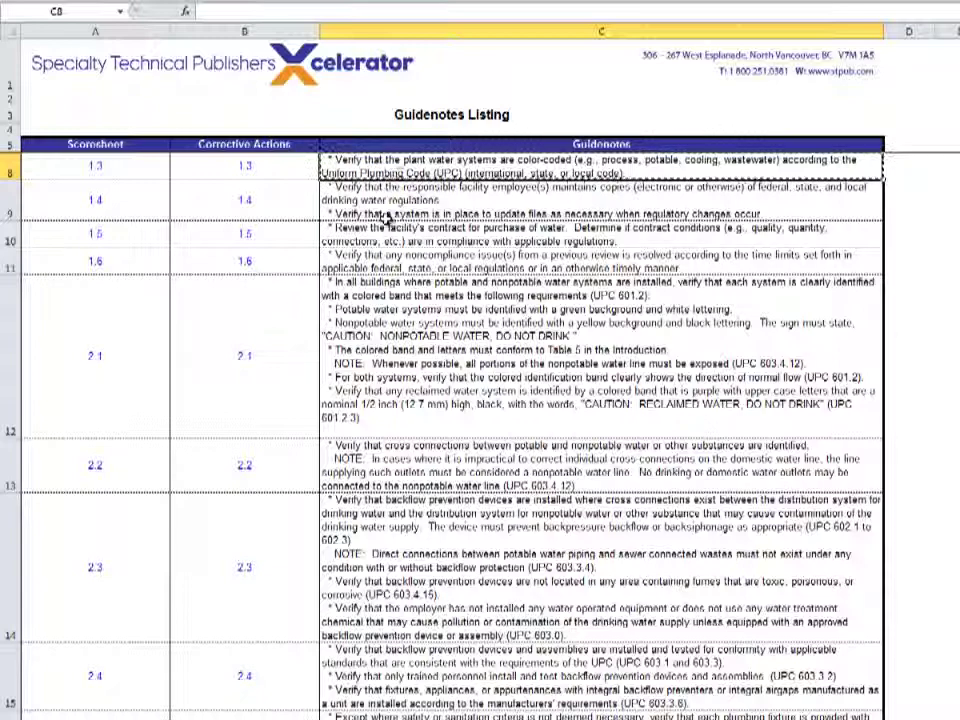
pyautogui.click(98, 168)
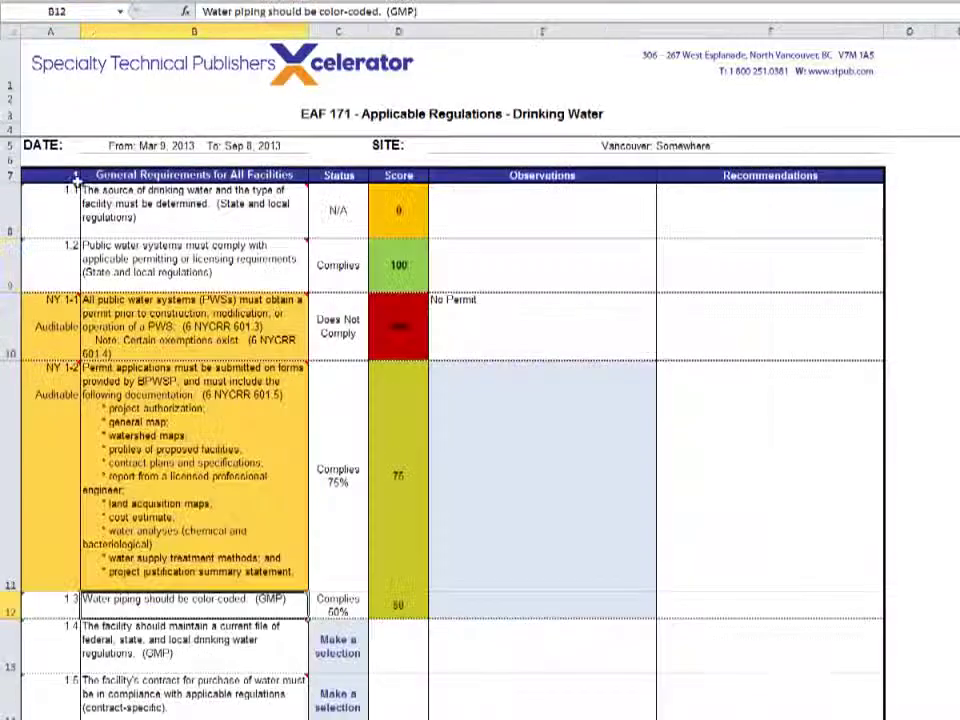
pyautogui.click(455, 611)
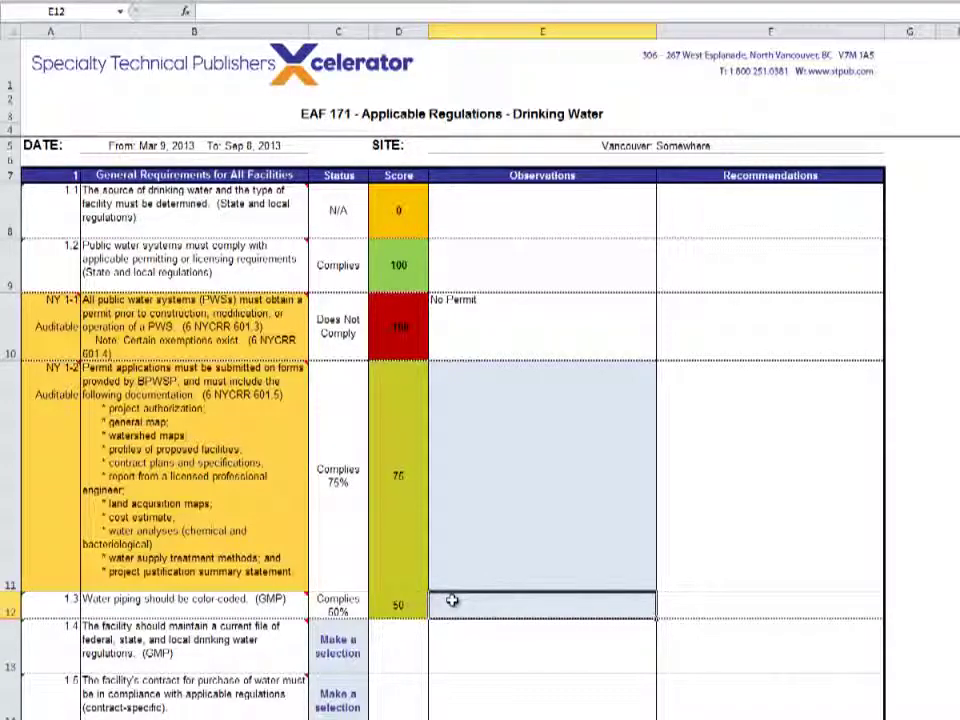
pyautogui.hotkey('ctrl', 'v')
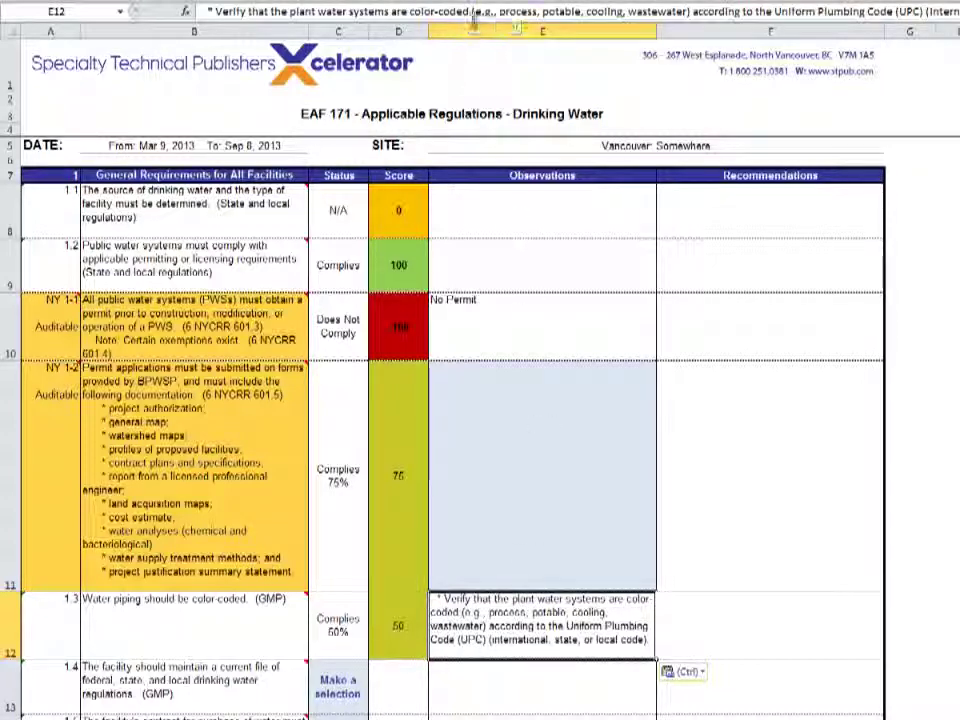
# Enlarge the formula bar and open the pasted observation for item 1.3 for editing.
pyautogui.moveTo(474, 22); pyautogui.dragTo(470, 54)
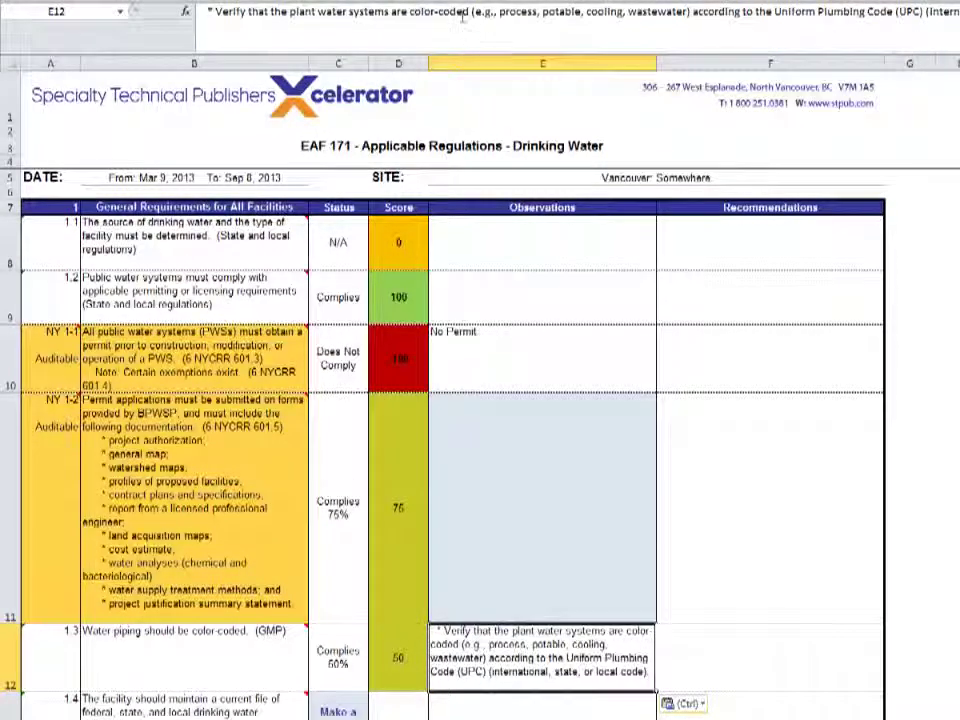
pyautogui.click(462, 14)
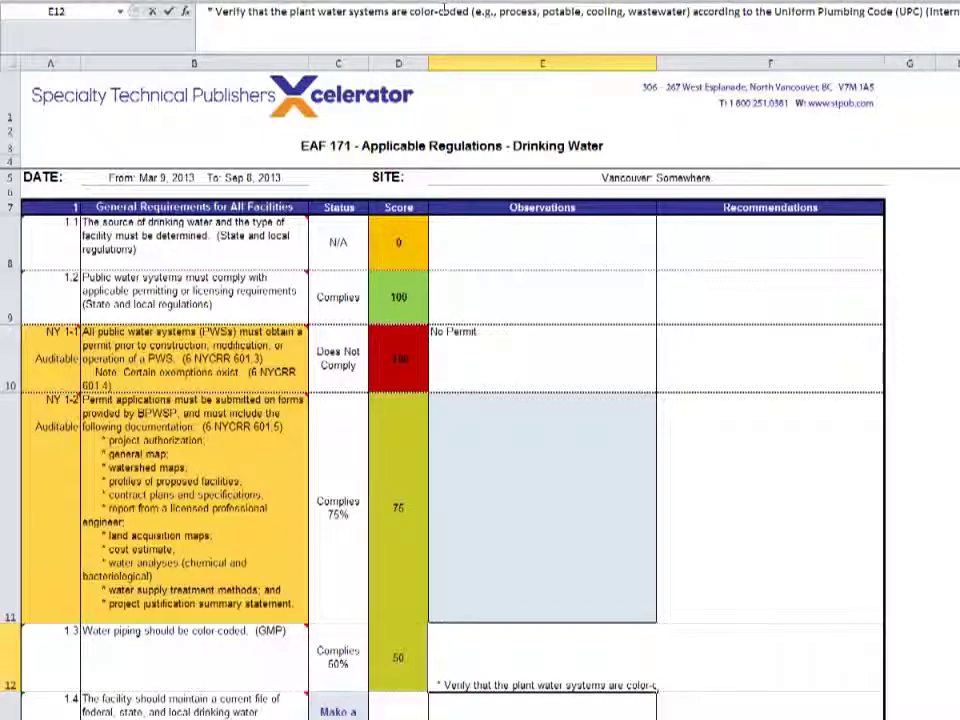
pyautogui.press('Right')
pyautogui.press('Right')
pyautogui.press('Right')
pyautogui.press('Right')
pyautogui.press('Right')
pyautogui.press('Right')
pyautogui.press('Right')
pyautogui.press('Right')
pyautogui.press('Right')
pyautogui.press('Right')
pyautogui.press('Right')
pyautogui.press('Right')
pyautogui.press('Right')
pyautogui.press('Right')
pyautogui.press('Right')
pyautogui.press('Right')
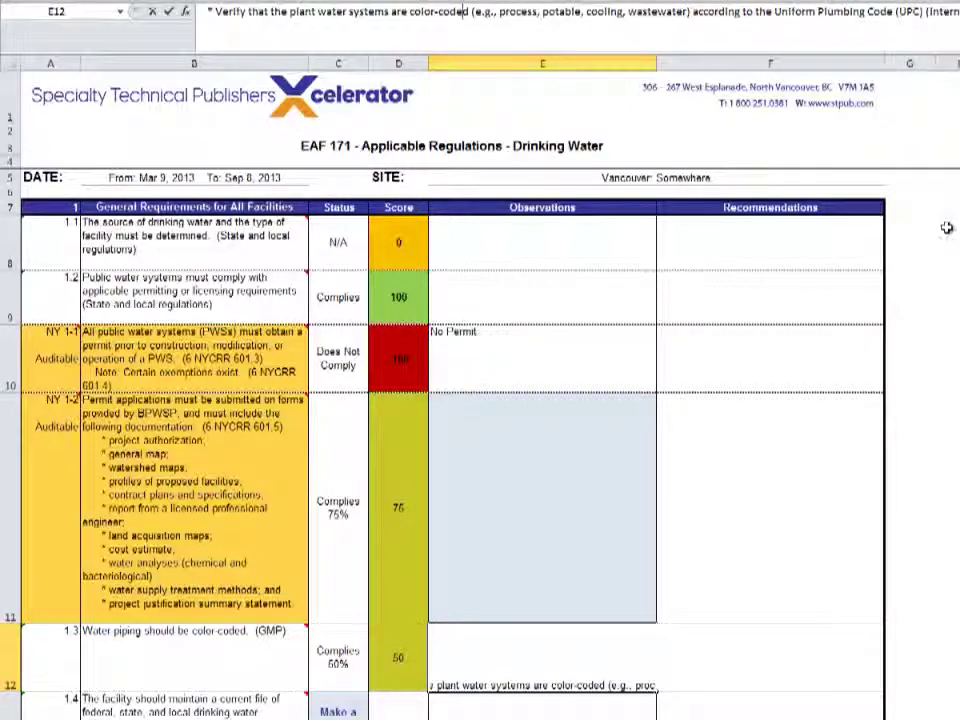
# Open the Corrective Action Report and select its Number, Section and Sub-Section columns for review.
pyautogui.hotkey('ctrl', 'pageup')
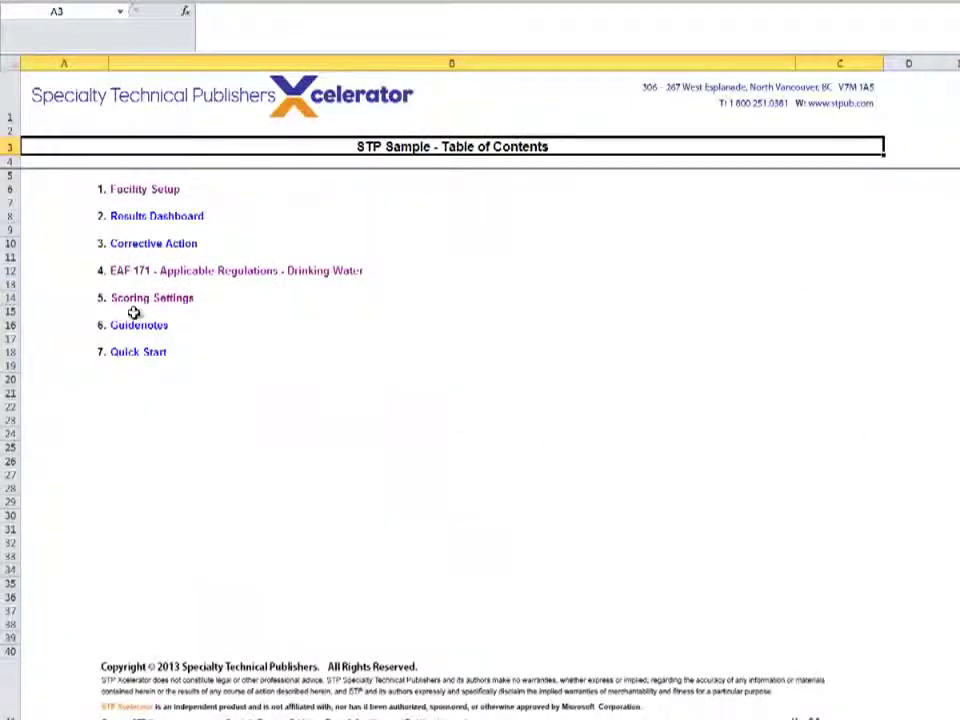
pyautogui.click(122, 250)
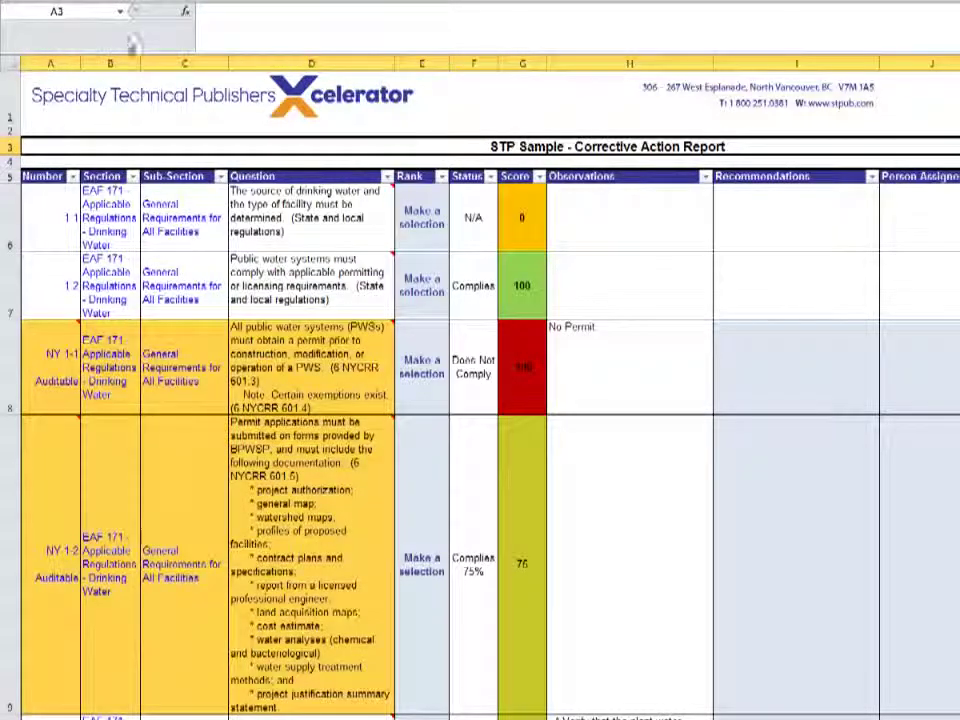
pyautogui.moveTo(50, 58); pyautogui.dragTo(170, 56)
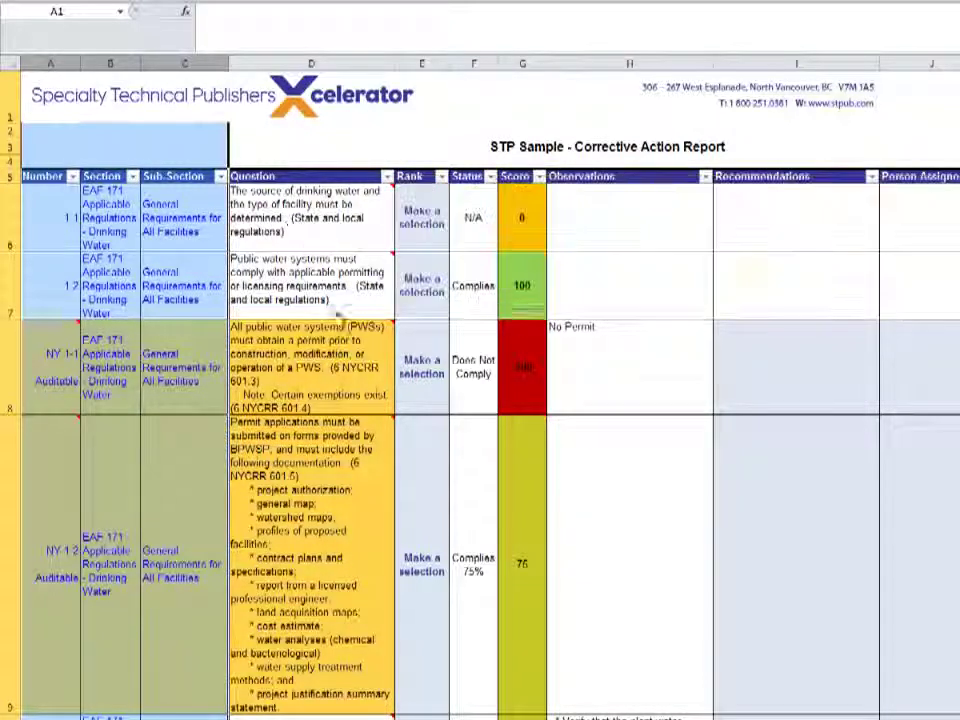
pyautogui.moveTo(316, 299)
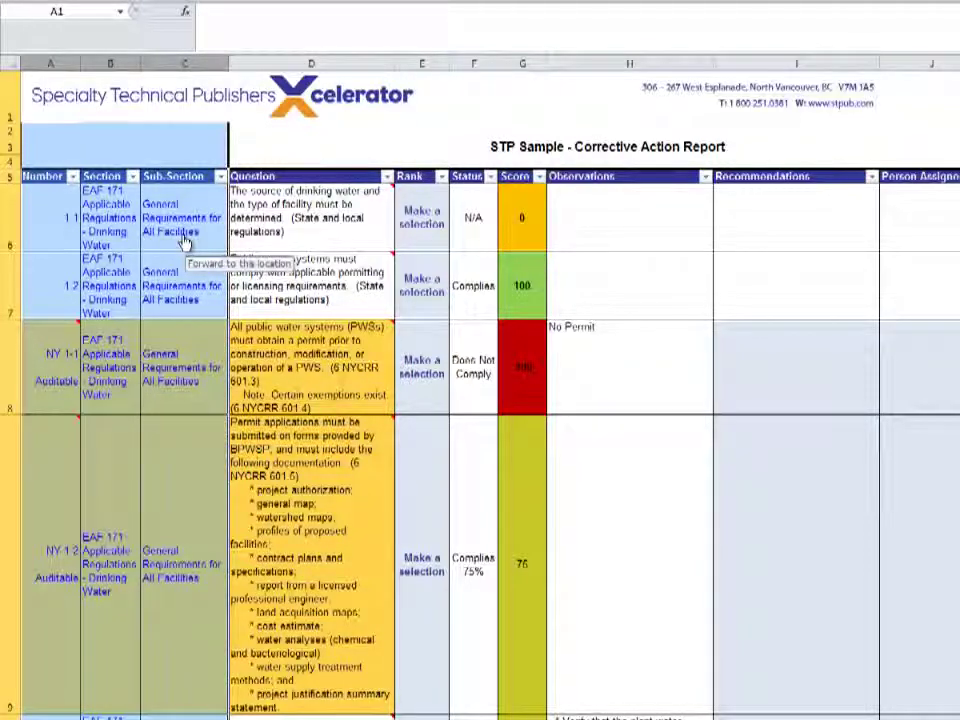
# Review the Question column of the Corrective Action Report, following item 1.1 to its entry in the Guidenotes Listing and back.
pyautogui.click(184, 242)
pyautogui.moveTo(318, 215)
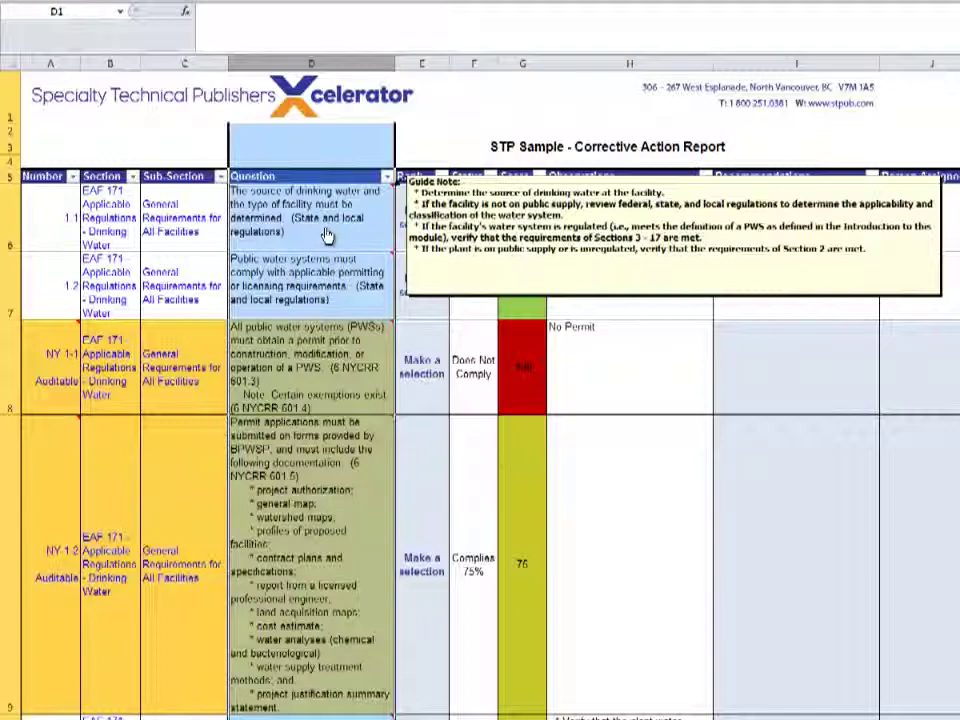
pyautogui.click(326, 235)
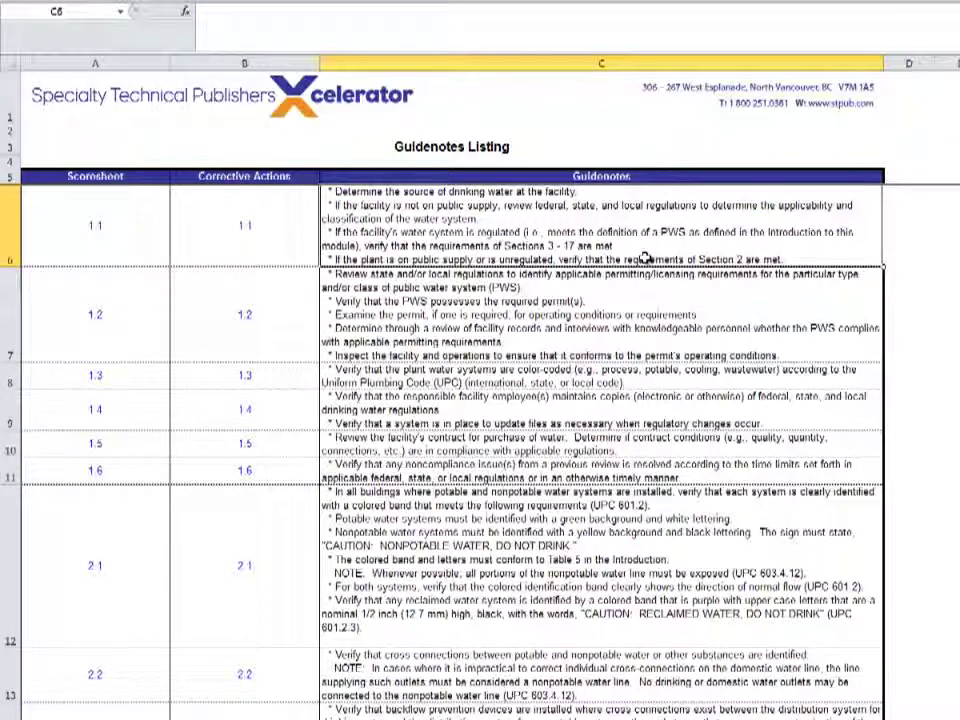
pyautogui.click(249, 230)
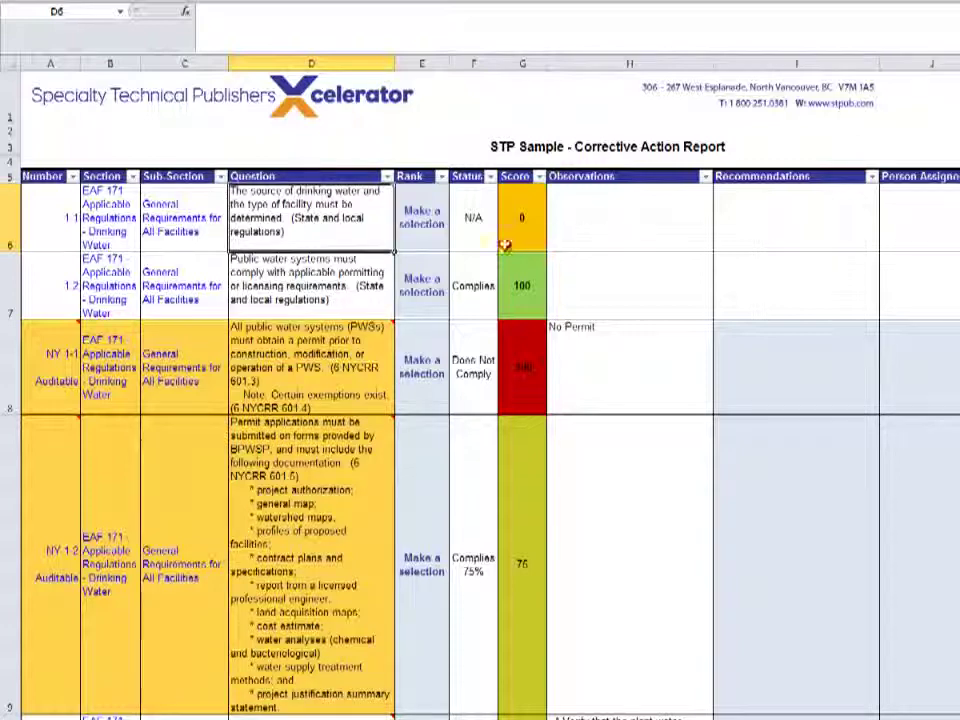
pyautogui.moveTo(372, 230)
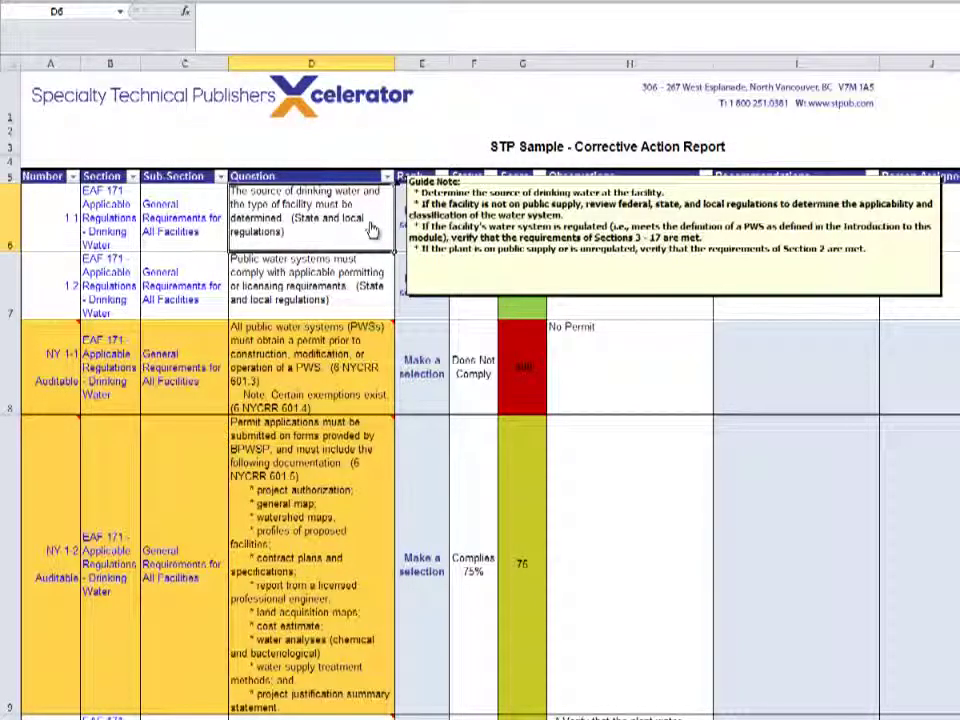
# Set the rank of item NY 1-1, on permits for public water systems, to URGENT! in the Corrective Action Report.
pyautogui.scroll(-3, 480, 395)
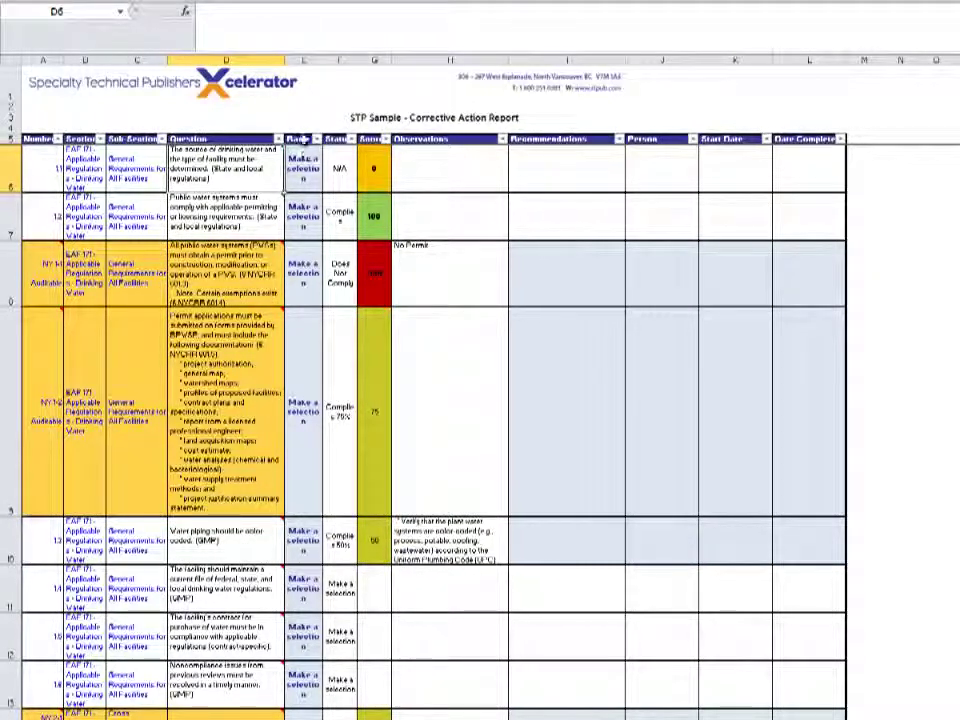
pyautogui.click(309, 59)
pyautogui.click(311, 296)
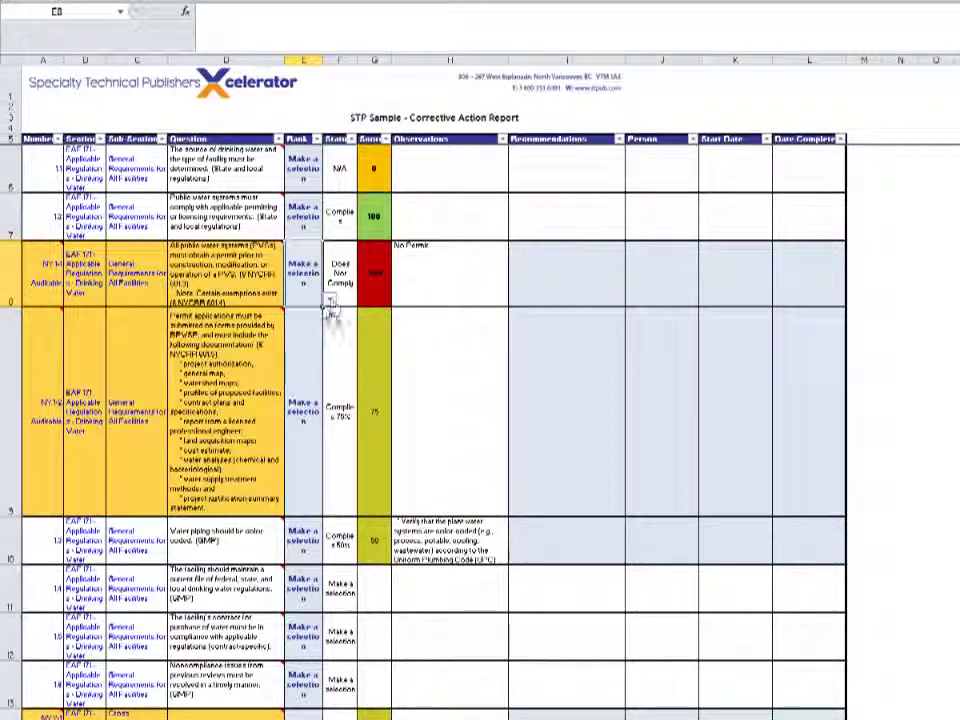
pyautogui.click(328, 303)
pyautogui.click(315, 314)
# Rank item NY 1-2, on permit applications, as Acceptable and item 1.3, on color-coded water piping, as Adequate.
pyautogui.click(306, 403)
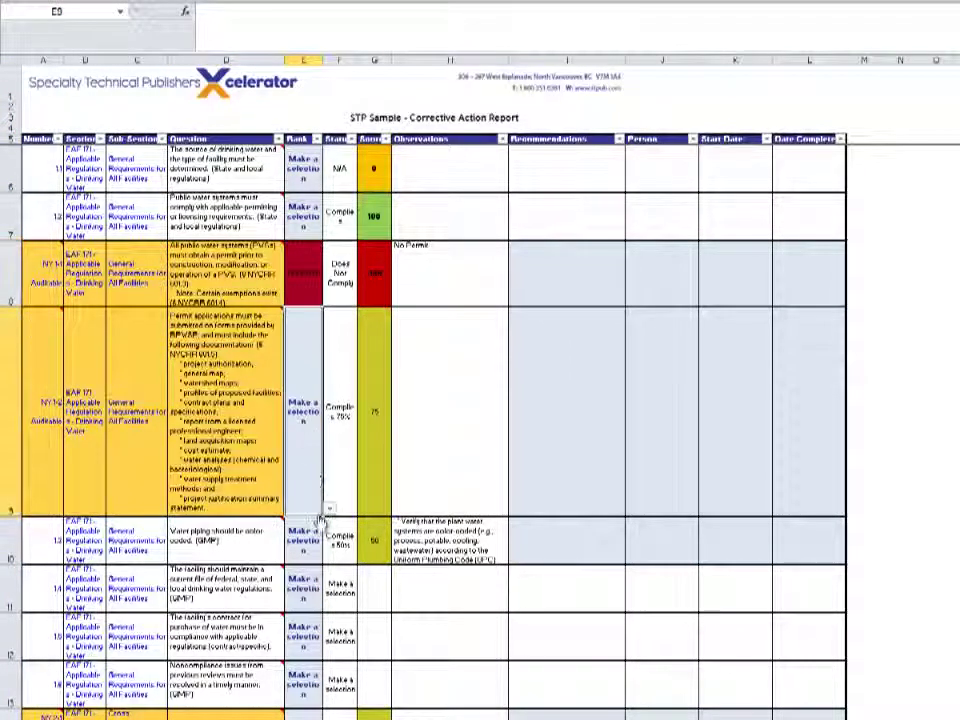
pyautogui.click(329, 508)
pyautogui.click(305, 522)
pyautogui.click(316, 548)
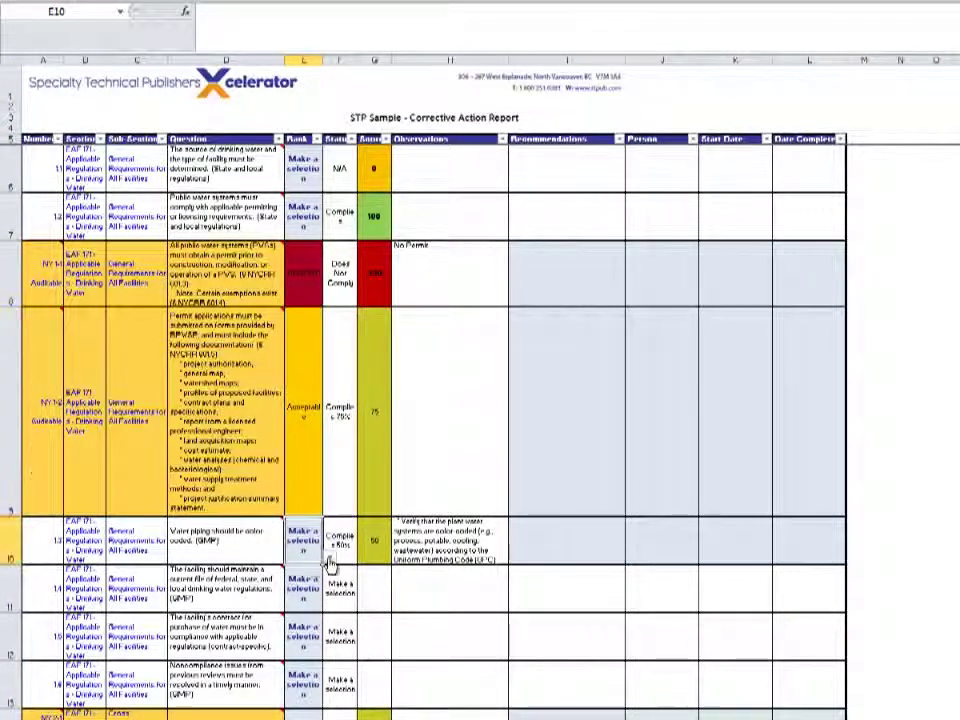
pyautogui.click(329, 560)
pyautogui.click(316, 614)
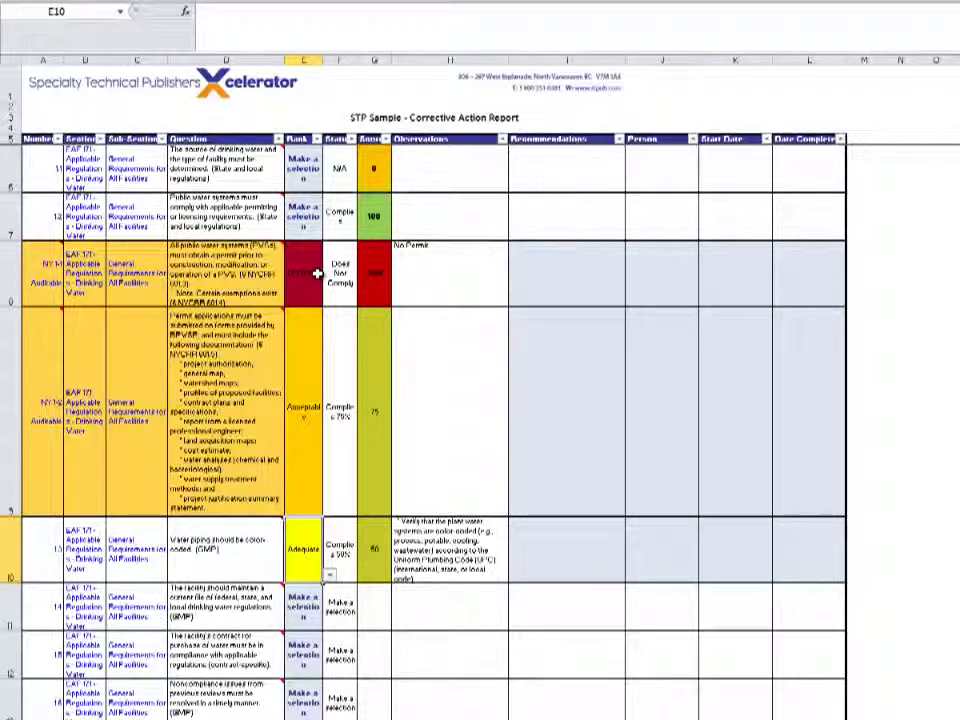
# In the Scoring Settings, replace the ten Ranking Rating labels with the numbers 1 through 10 in order.
pyautogui.click(896, 268)
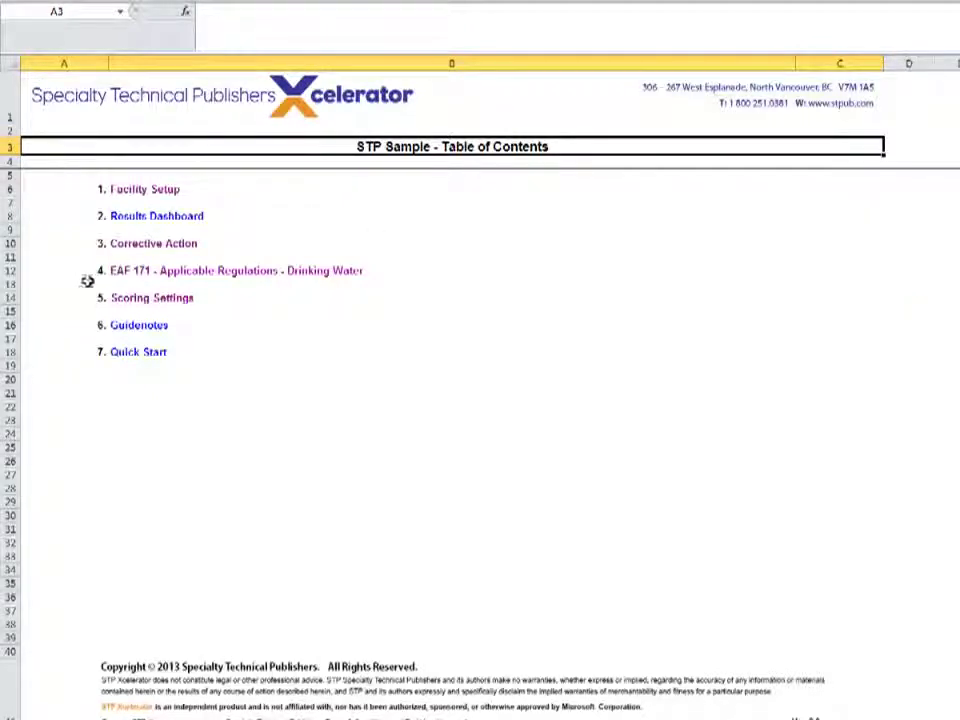
pyautogui.click(145, 300)
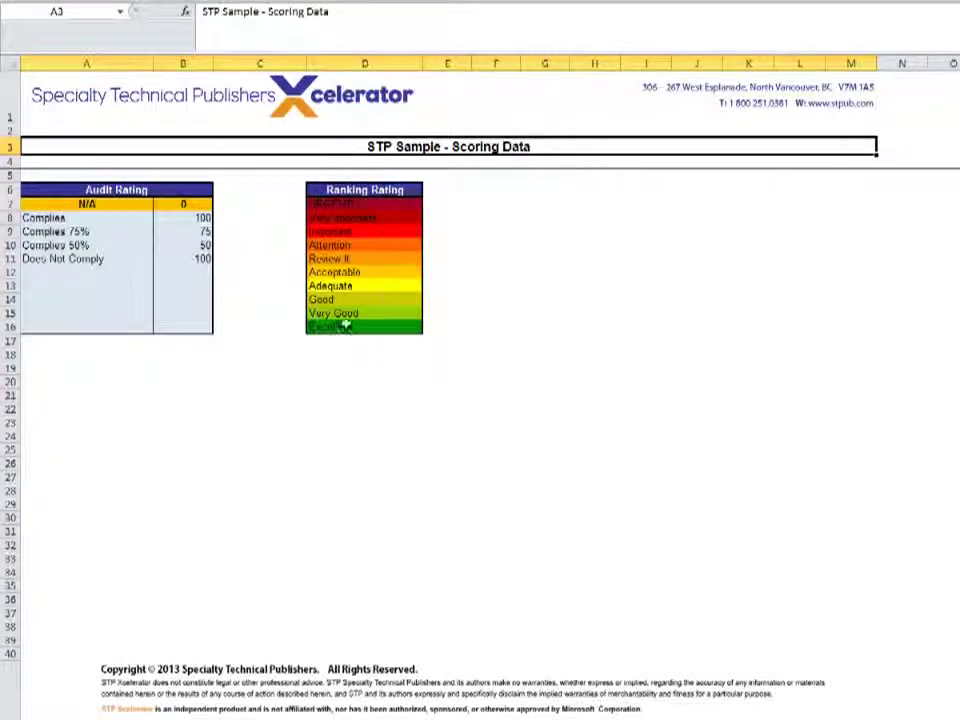
pyautogui.click(312, 204)
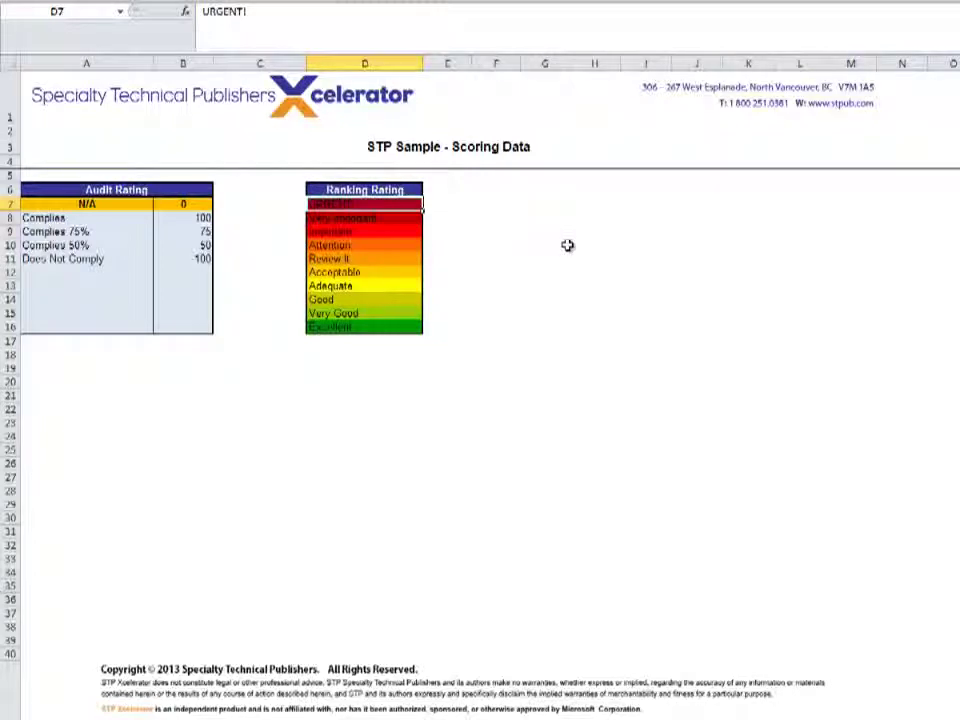
pyautogui.press('Down')
pyautogui.press('Down')
pyautogui.press('Down')
pyautogui.press('Down')
pyautogui.press('Down')
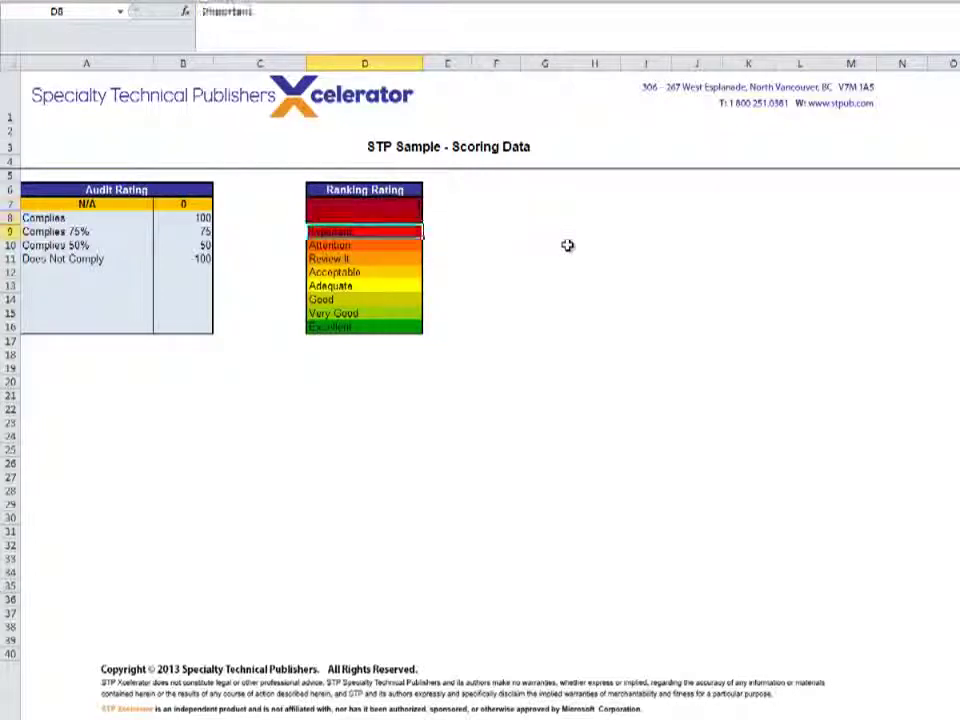
pyautogui.press('Down')
pyautogui.press('Down')
pyautogui.press('Down')
pyautogui.press('Down')
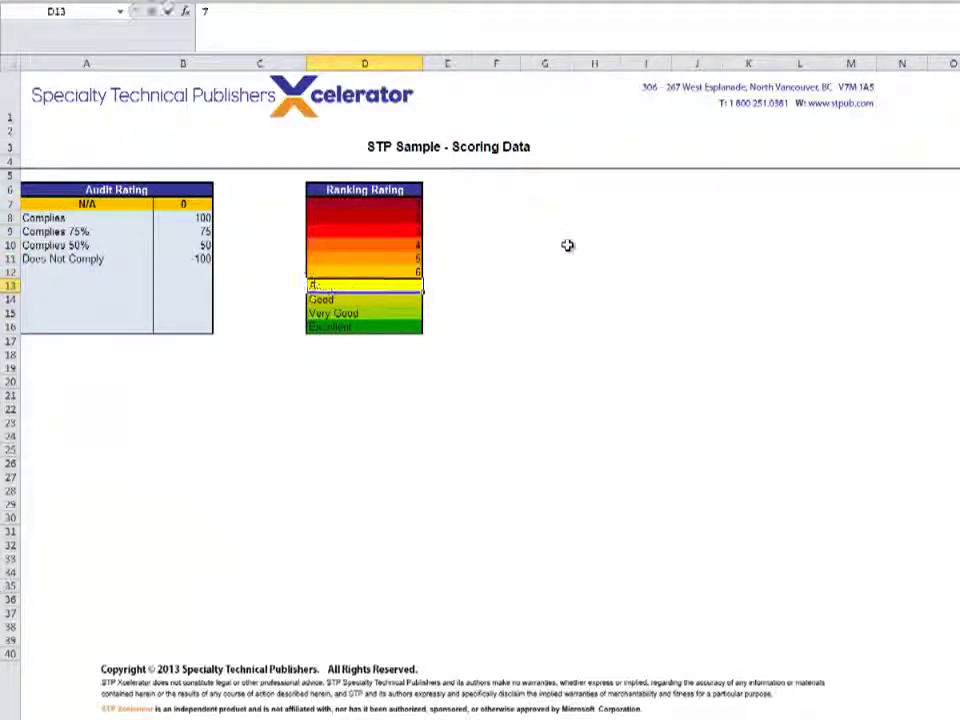
pyautogui.write('10')
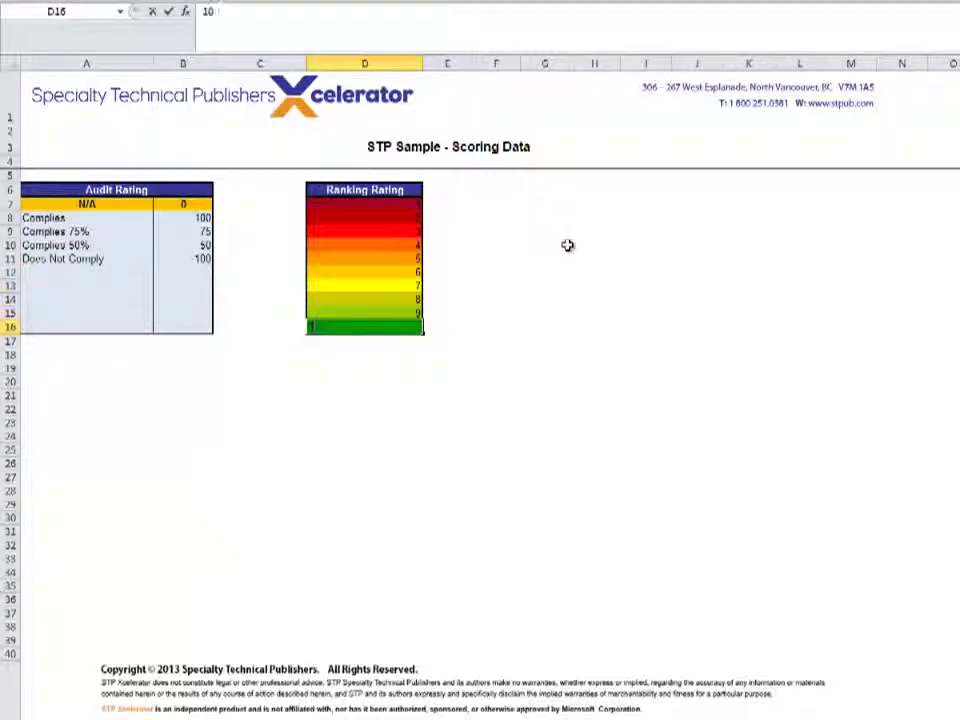
pyautogui.press('Return')
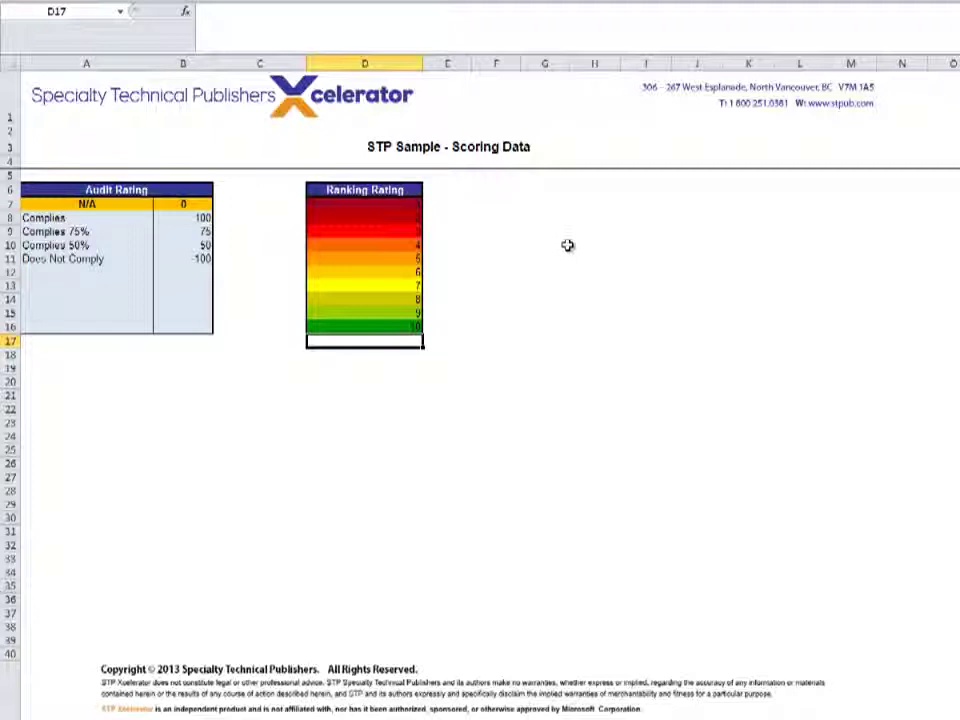
# Return to the Corrective Action Report and replace the URGENT! rank of item NY 1-1 with a rating from the numeric scale.
pyautogui.click(602, 3)
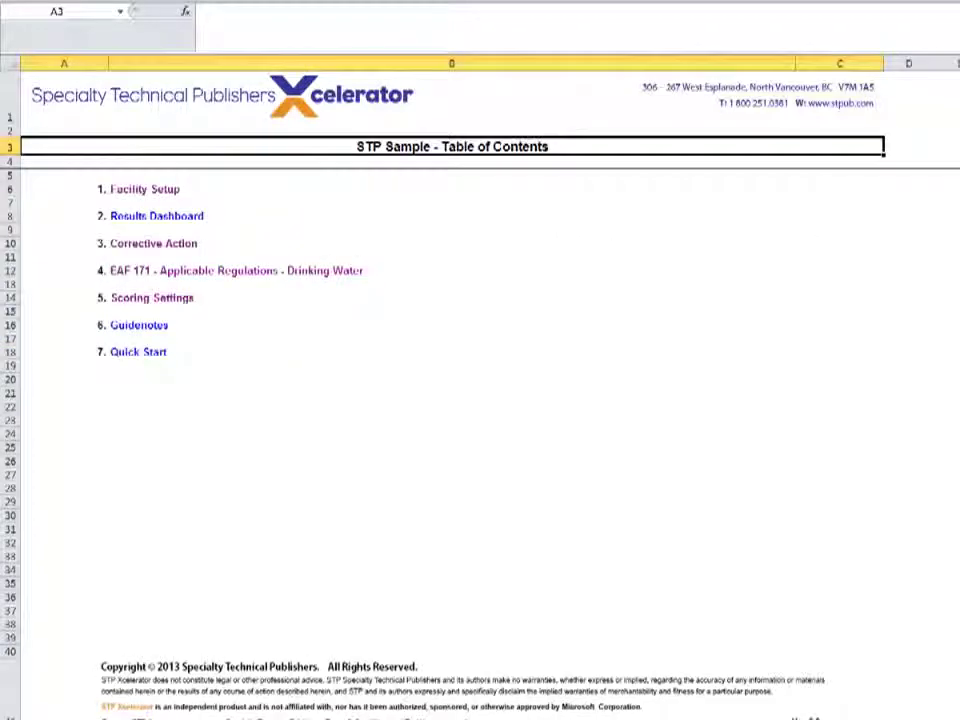
pyautogui.click(158, 245)
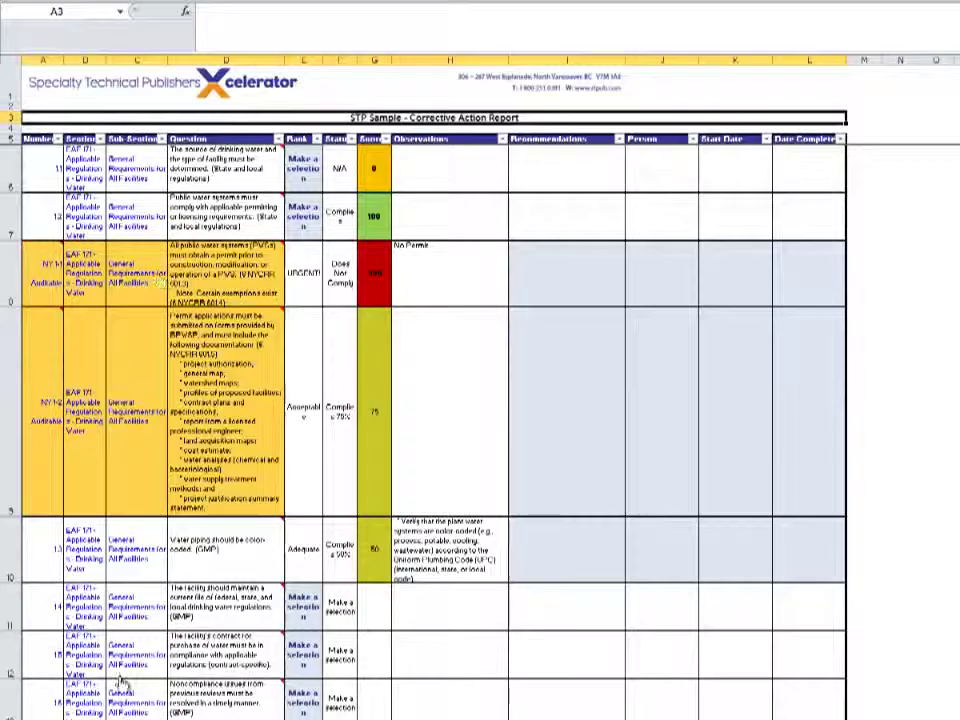
pyautogui.click(311, 297)
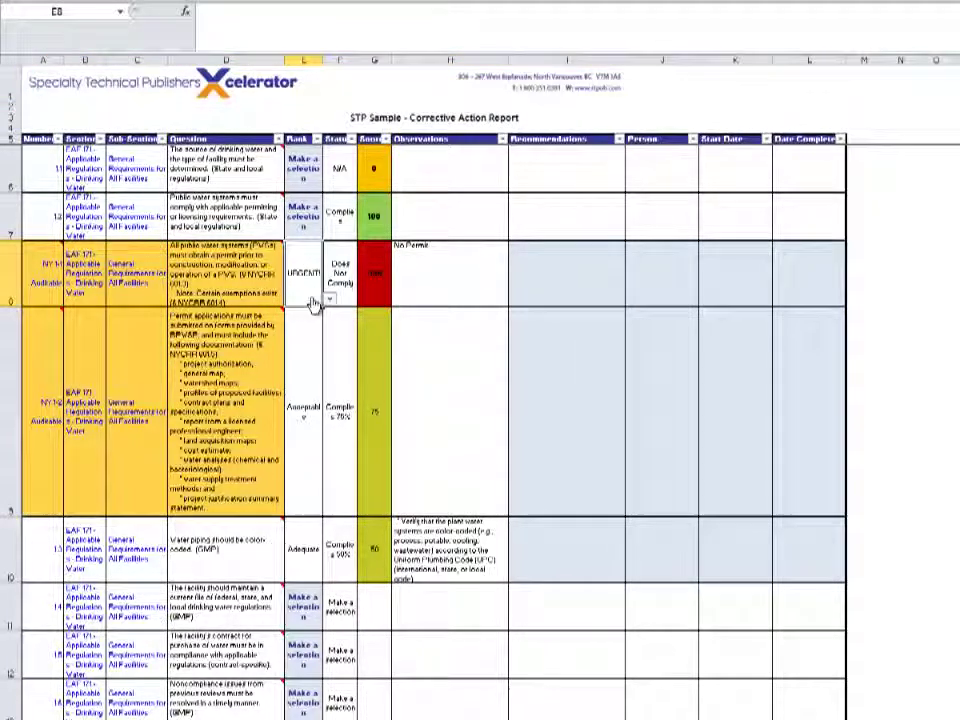
pyautogui.click(330, 300)
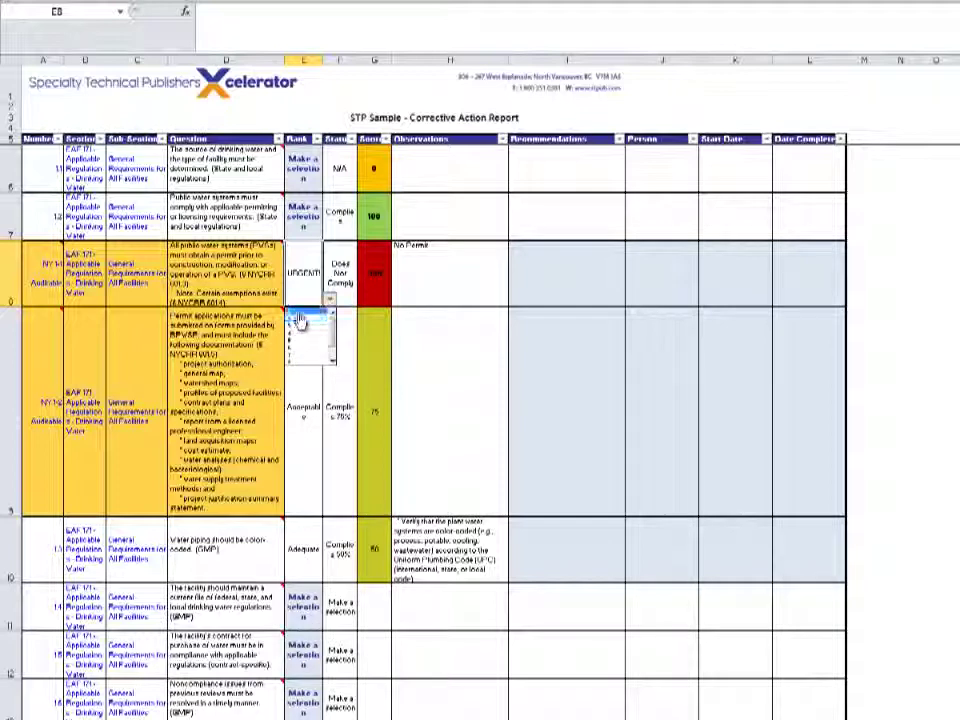
pyautogui.click(303, 325)
# Set the rank of item NY 1-2 to 4 and the rank of item 1.3 to 7.
pyautogui.click(330, 509)
pyautogui.click(330, 510)
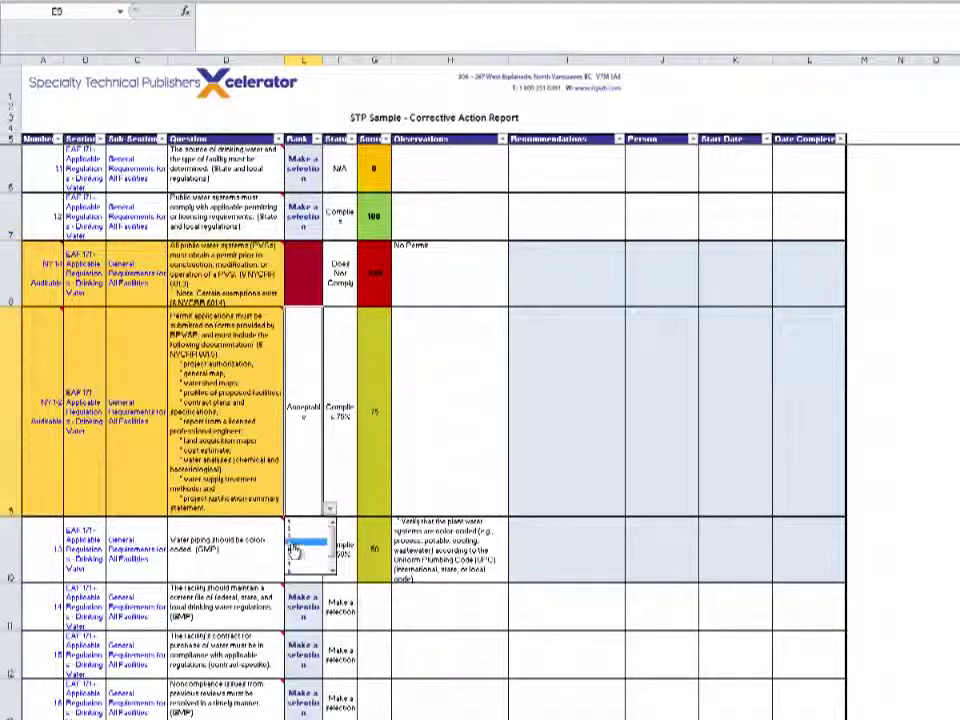
pyautogui.click(297, 541)
pyautogui.click(302, 564)
pyautogui.click(330, 574)
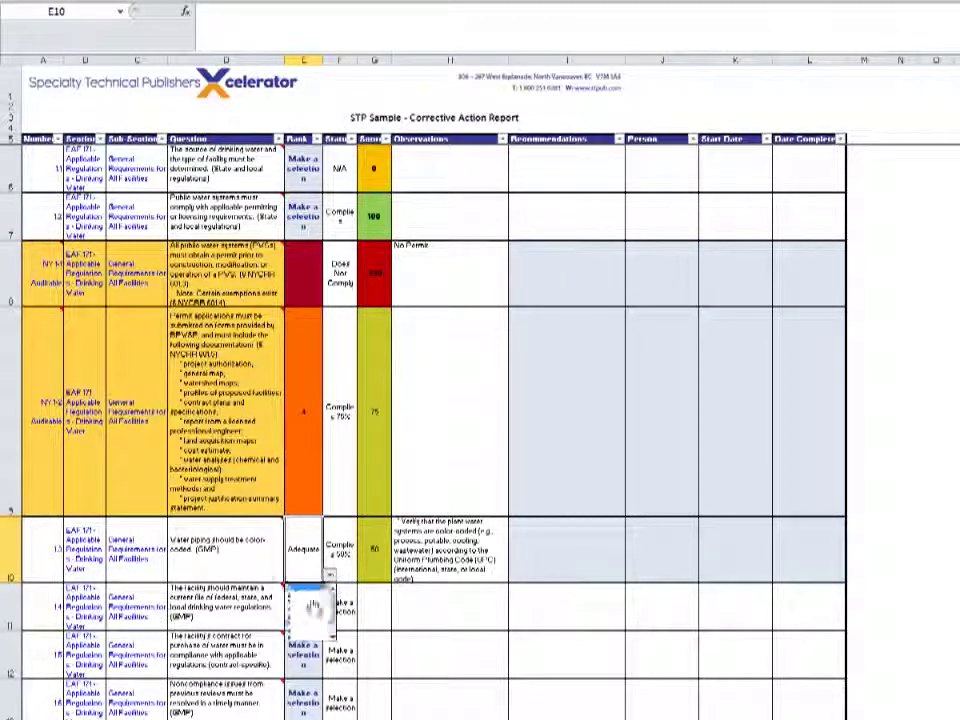
pyautogui.click(305, 628)
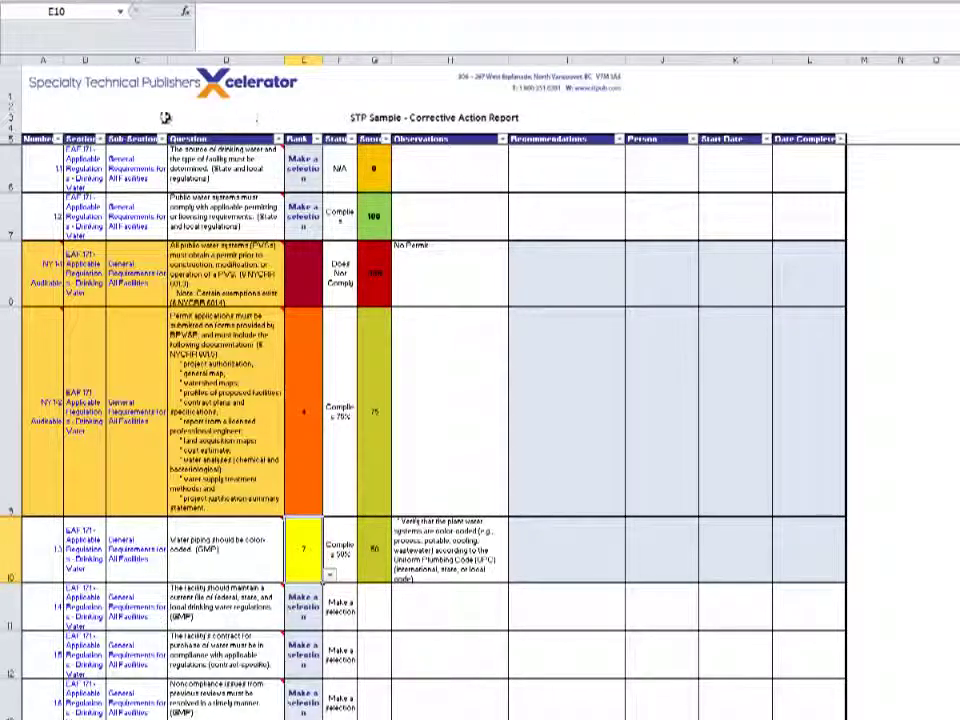
# Filter the Corrective Action Report's Number column to only the New York items, NY 1-1 through NY 7-2.
pyautogui.click(50, 129)
pyautogui.click(59, 139)
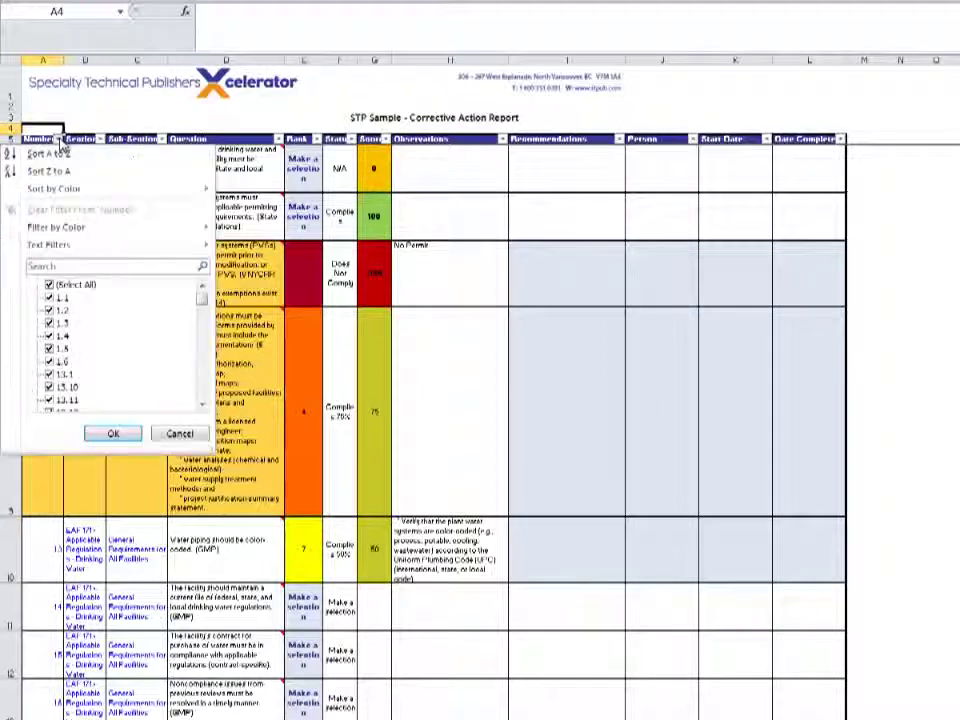
pyautogui.click(49, 285)
pyautogui.moveTo(200, 299); pyautogui.dragTo(199, 401)
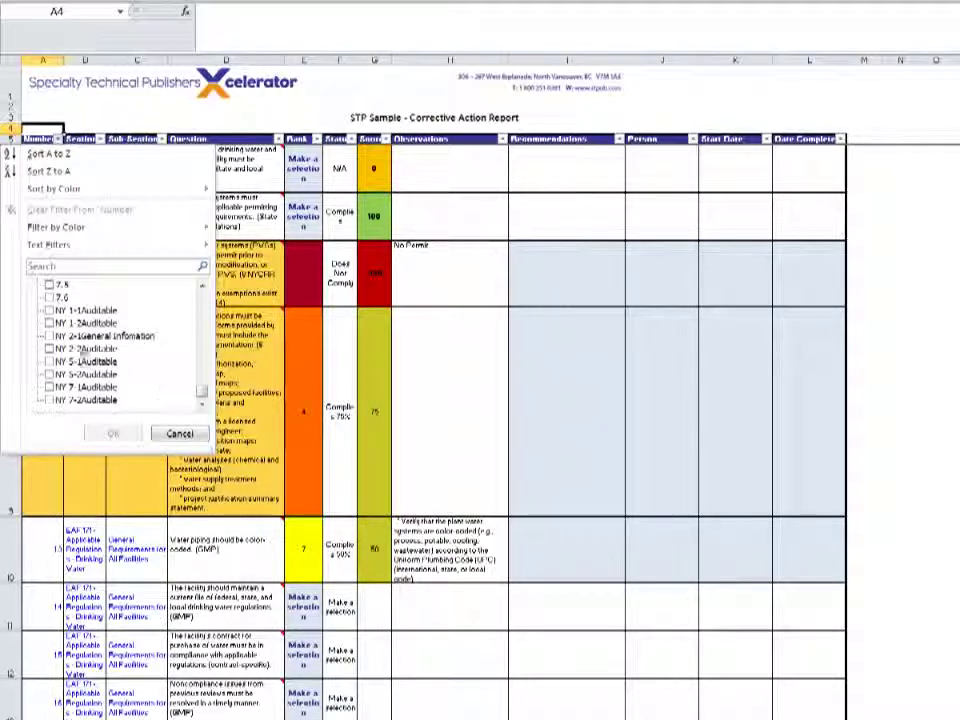
pyautogui.click(48, 310)
pyautogui.click(48, 323)
pyautogui.click(48, 336)
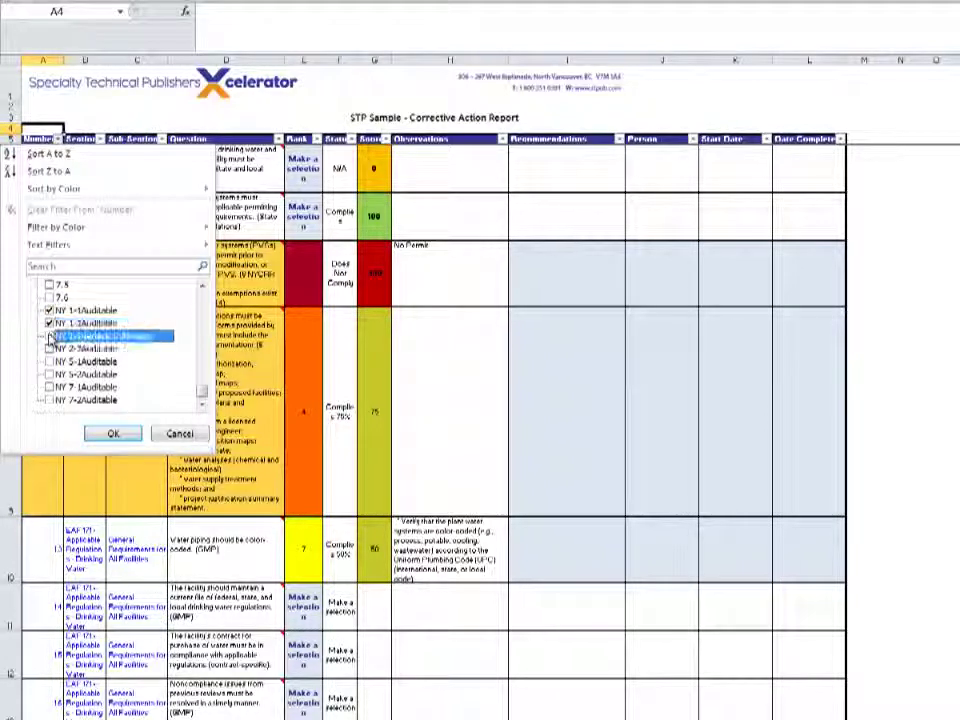
pyautogui.click(48, 348)
pyautogui.click(48, 361)
pyautogui.click(48, 374)
pyautogui.click(48, 387)
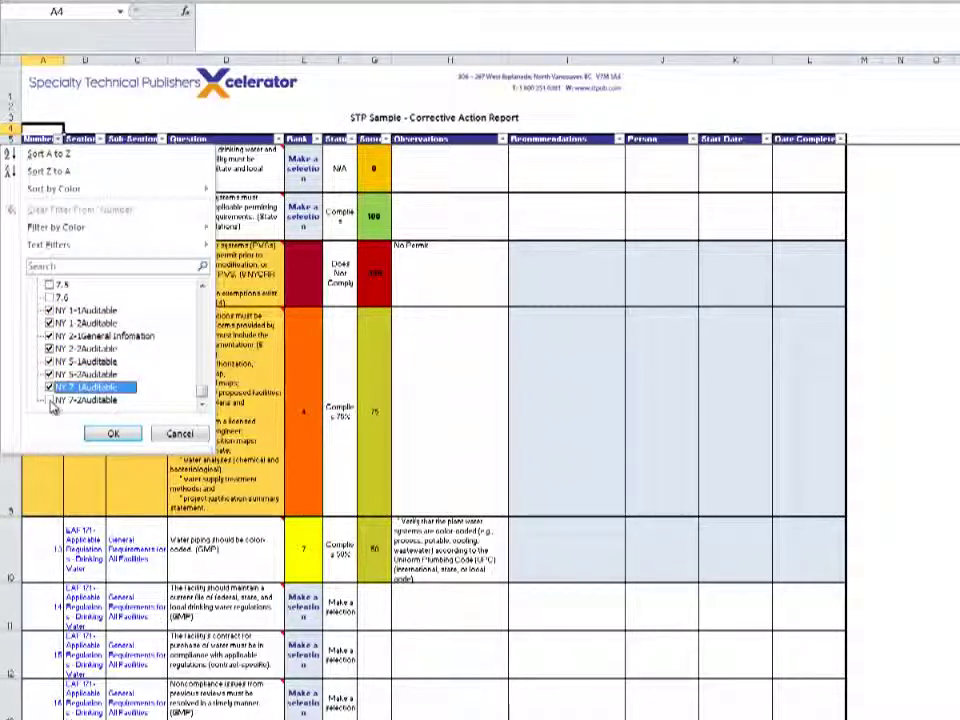
pyautogui.click(48, 399)
pyautogui.click(113, 435)
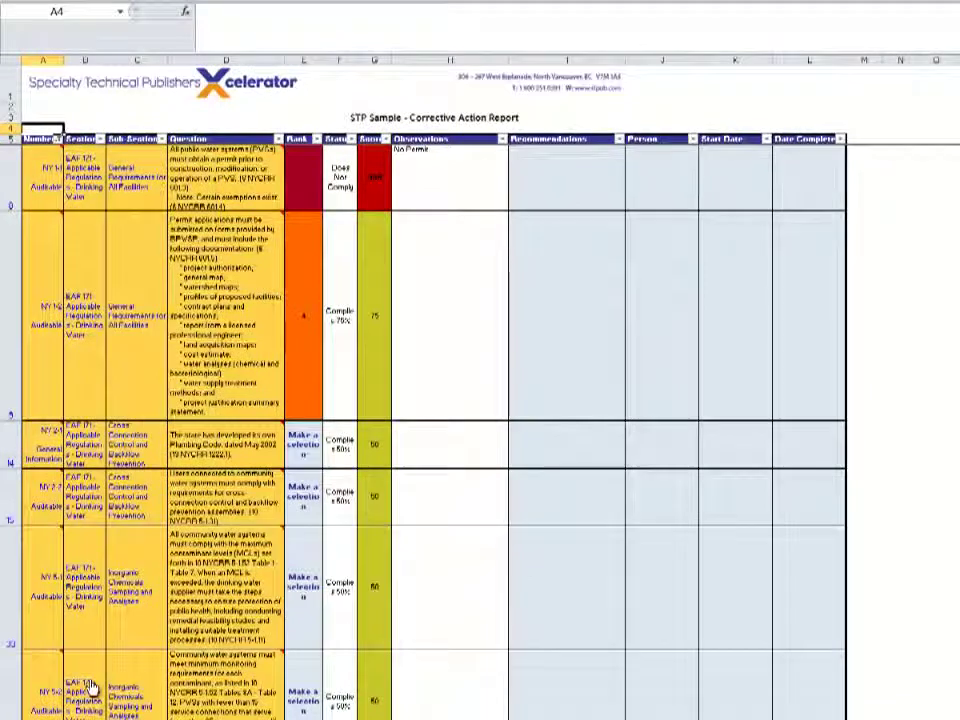
# Filter the Status column of the Corrective Action Report to only Complies 50%.
pyautogui.click(351, 140)
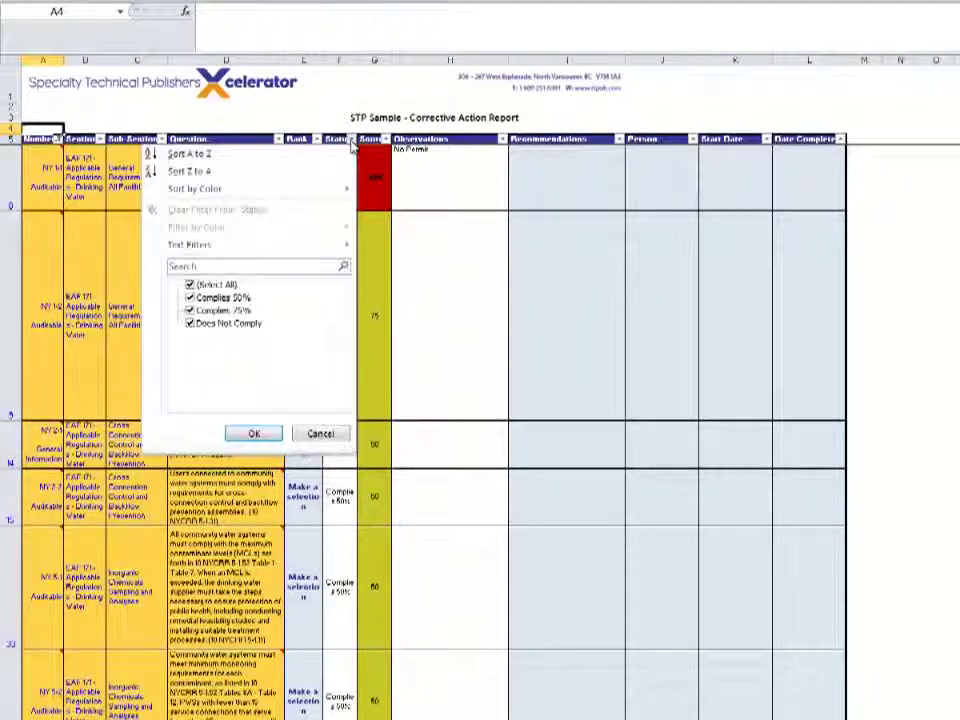
pyautogui.click(189, 287)
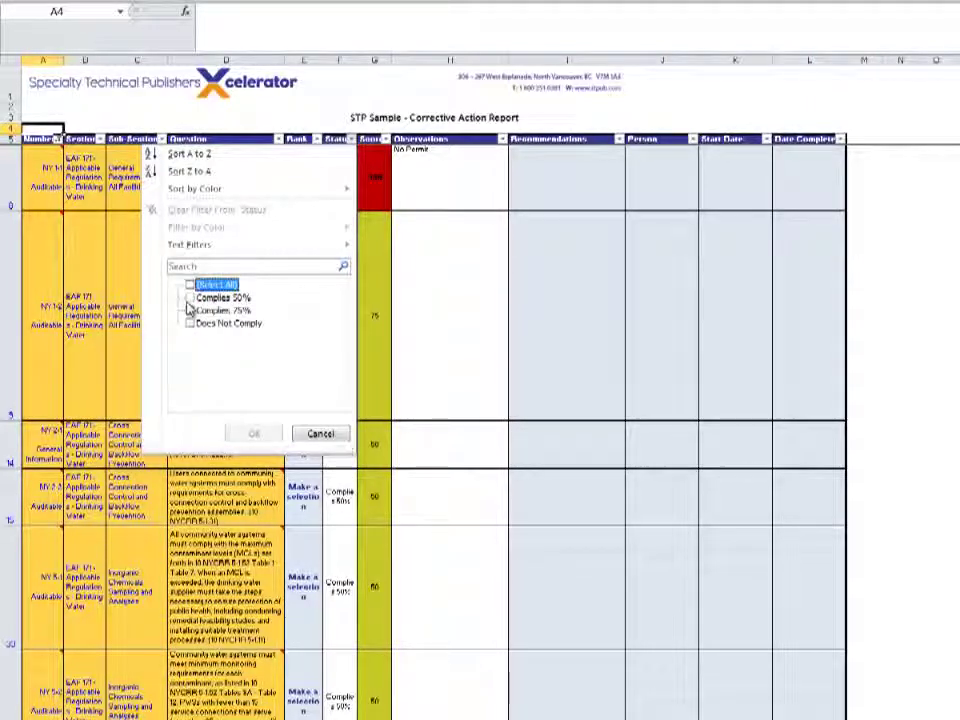
pyautogui.click(190, 297)
pyautogui.click(253, 433)
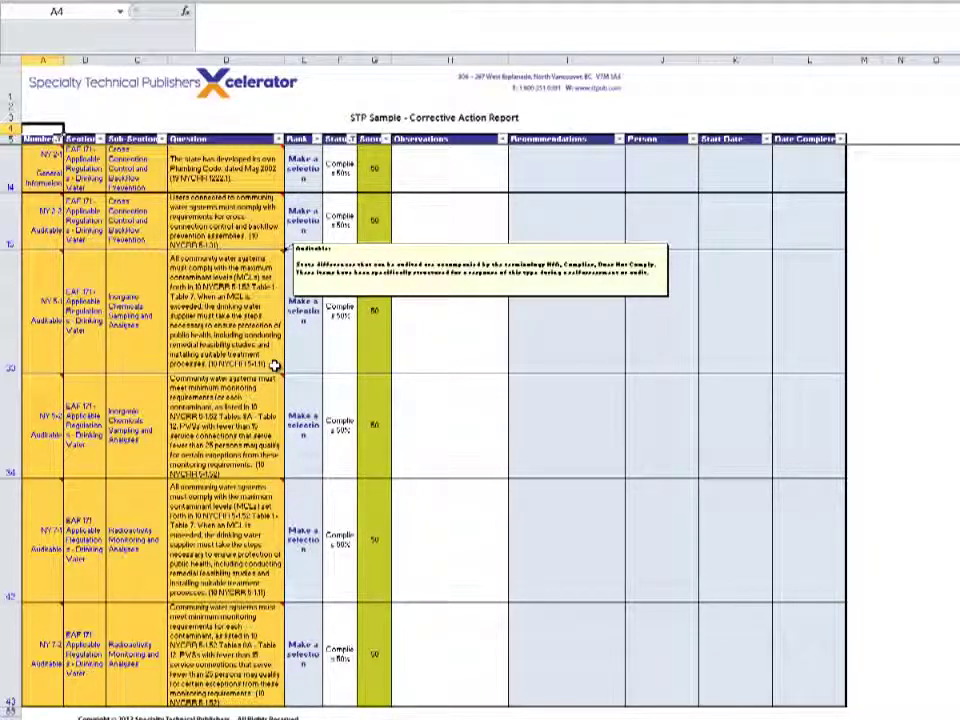
# Open the Results Dashboard and examine the overall % Compliance chart and the EAF 171 drinking water chart by sub-section.
pyautogui.click(932, 271)
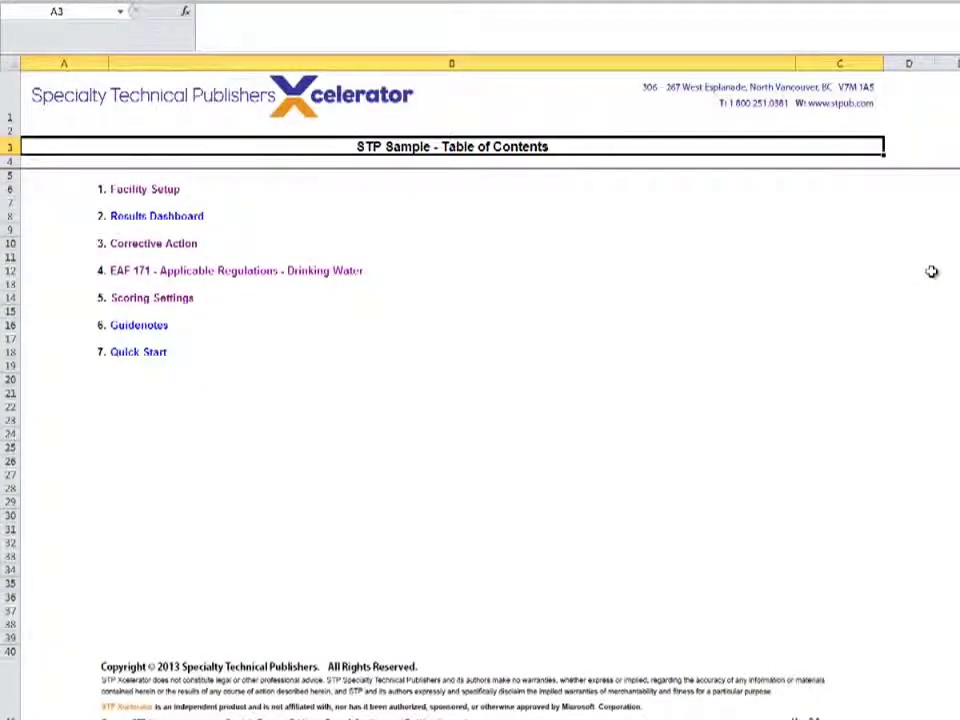
pyautogui.click(181, 218)
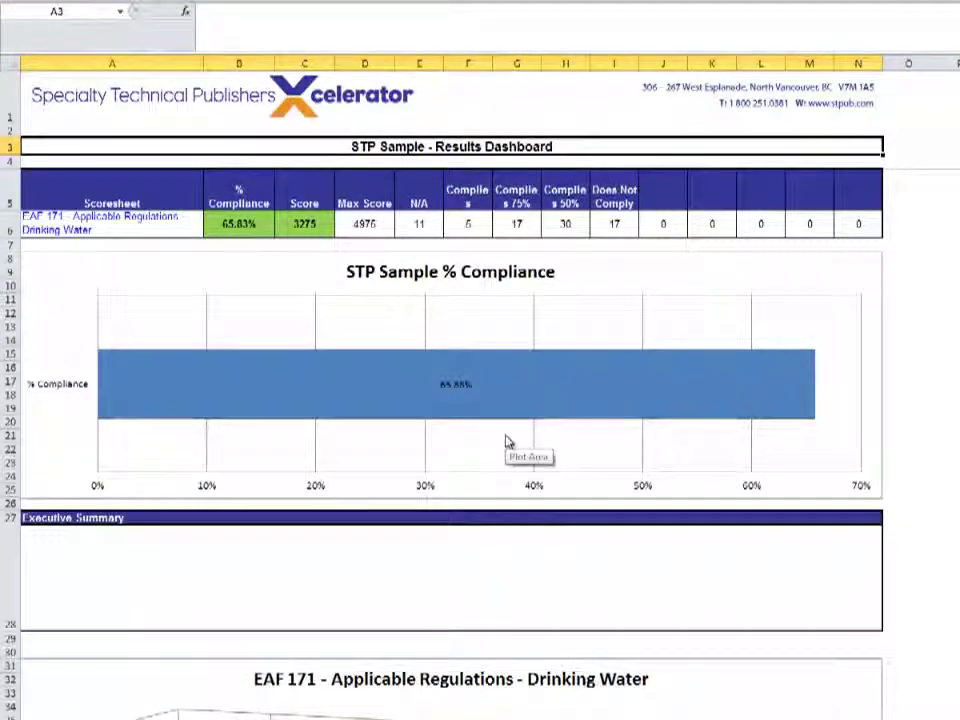
pyautogui.moveTo(453, 416)
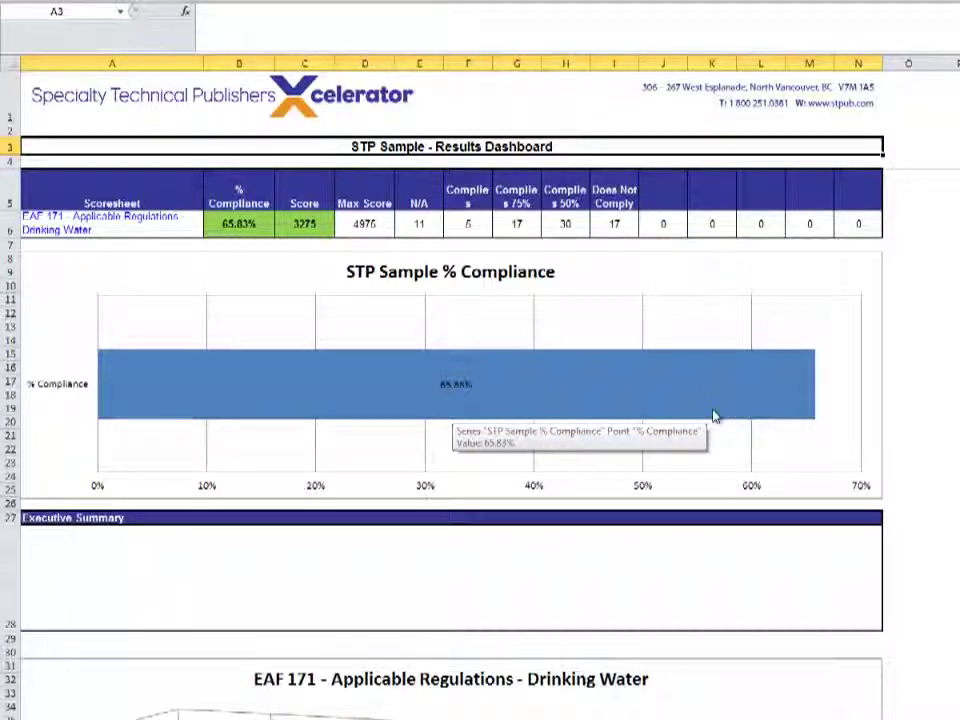
pyautogui.scroll(-8, 716, 420)
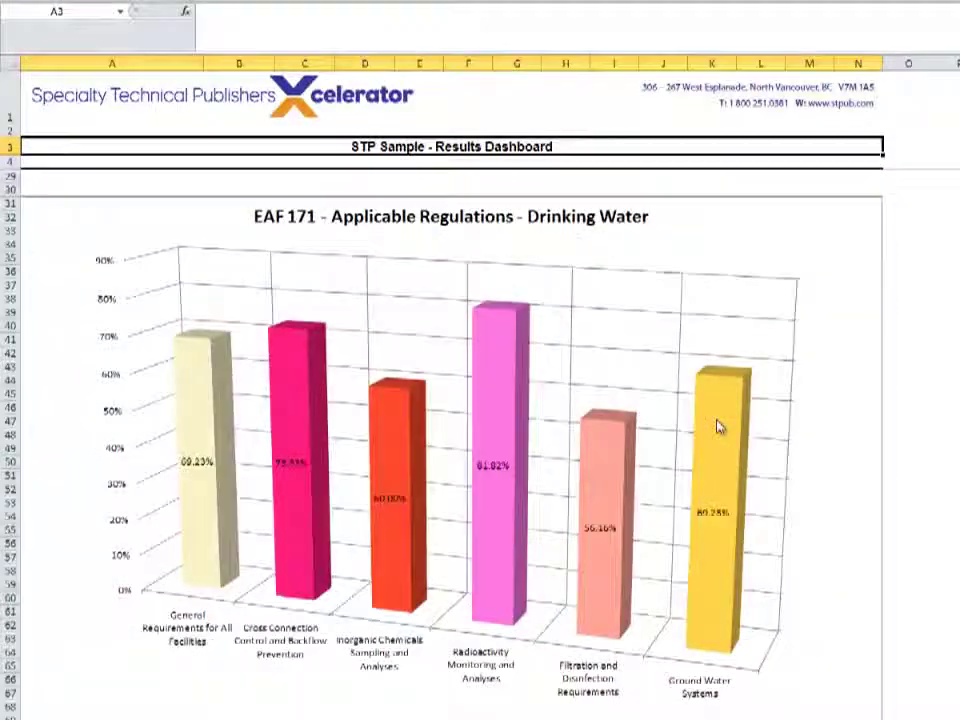
pyautogui.moveTo(186, 578)
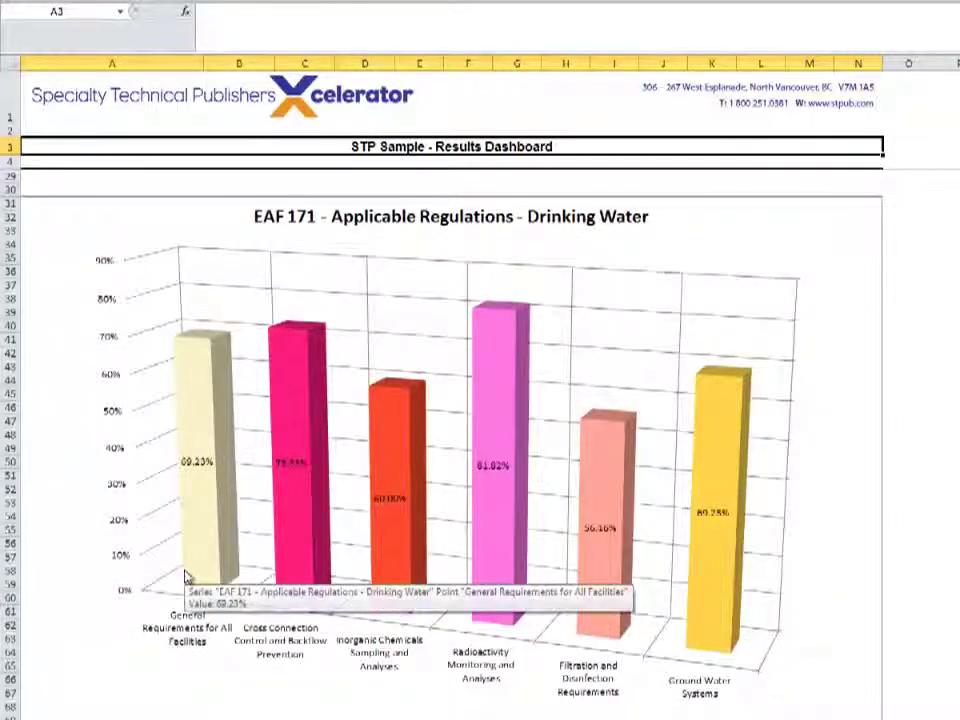